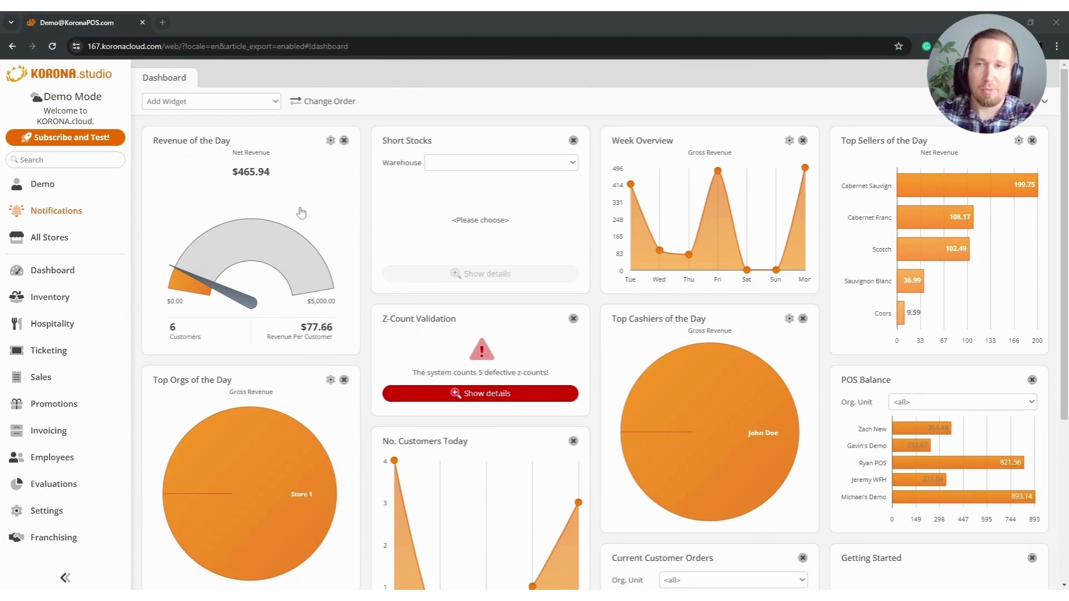
# Look over the KORONA.studio dashboard by scrolling through its widgets
pyautogui.moveTo(349, 46); pyautogui.dragTo(88, 47)
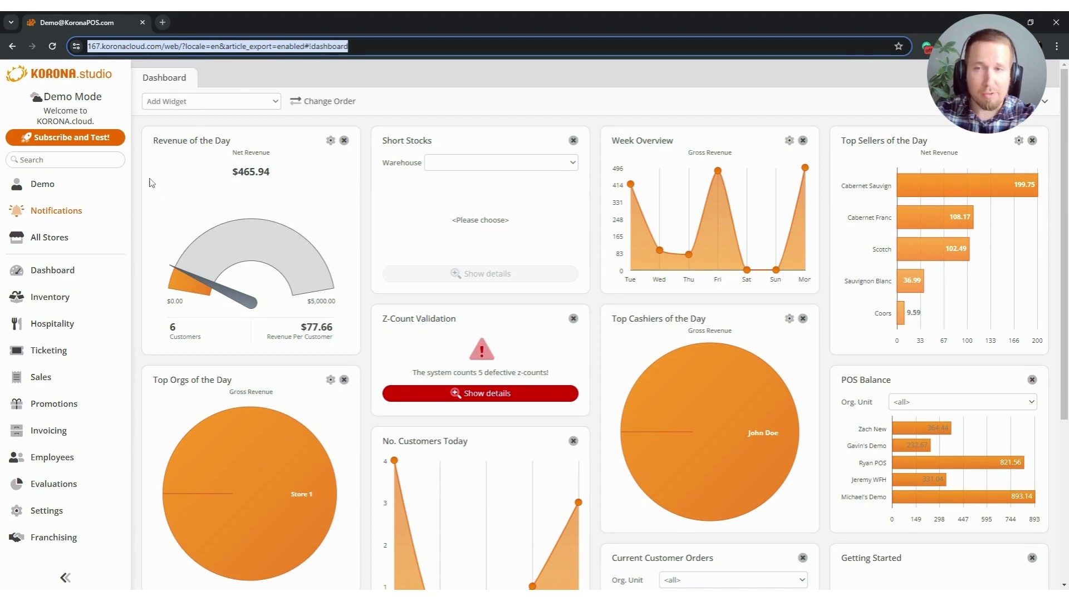
pyautogui.click(141, 130)
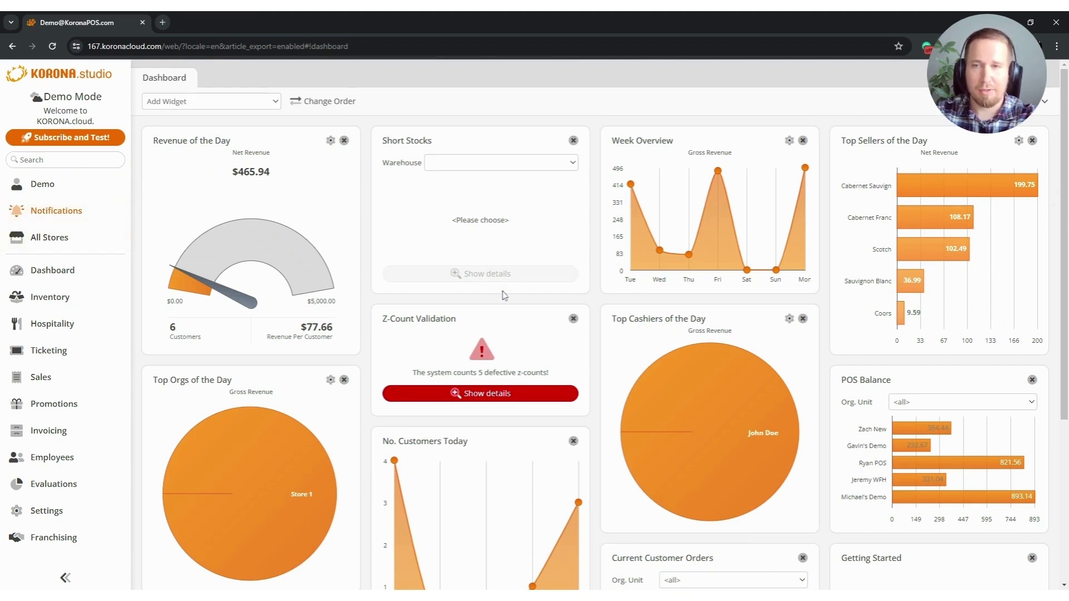
pyautogui.moveTo(927, 486)
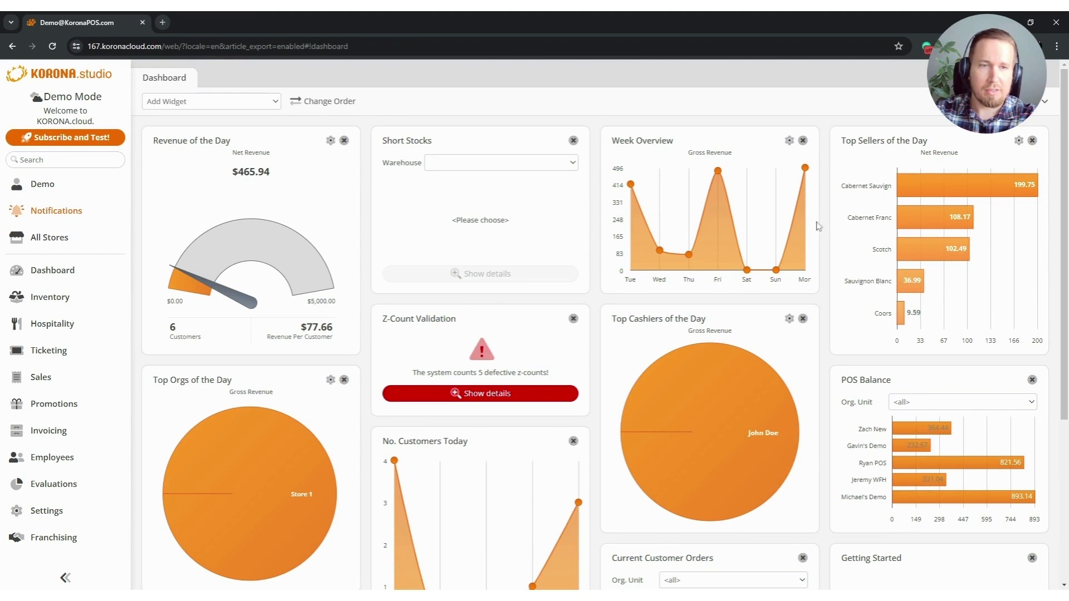
pyautogui.scroll(-1, 345, 337)
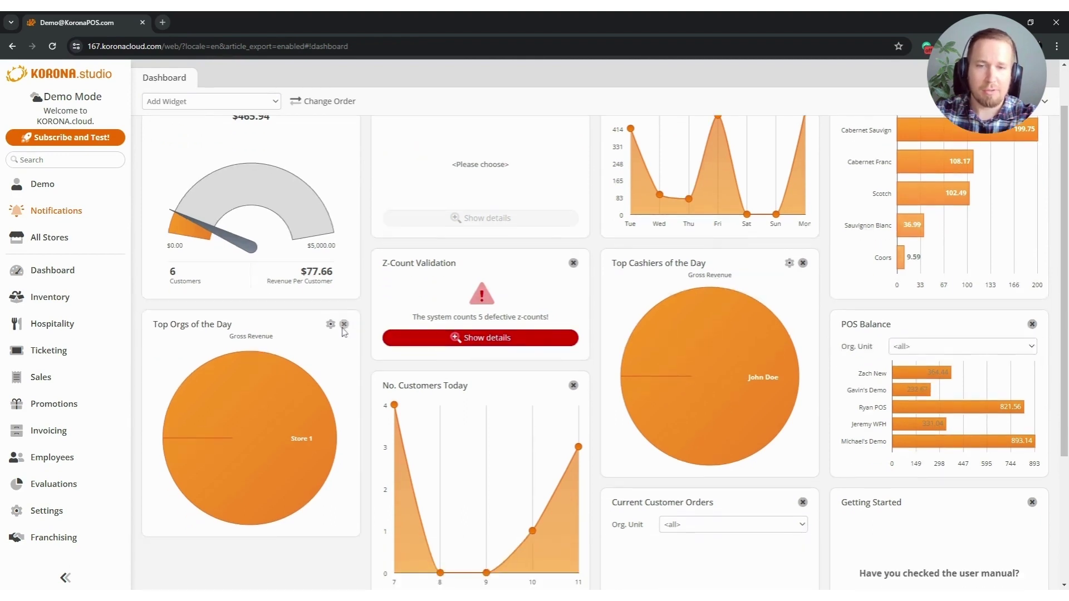
pyautogui.scroll(-3, 342, 333)
pyautogui.scroll(4, 485, 349)
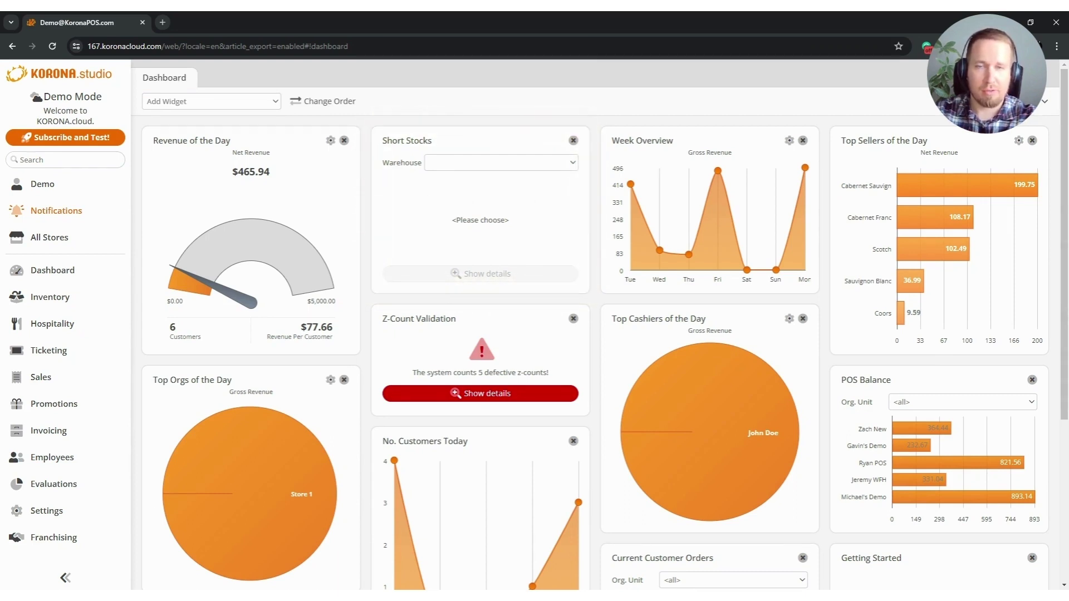
# Check Store 1 in the Short Stocks widget and show details of the short products
pyautogui.click(574, 165)
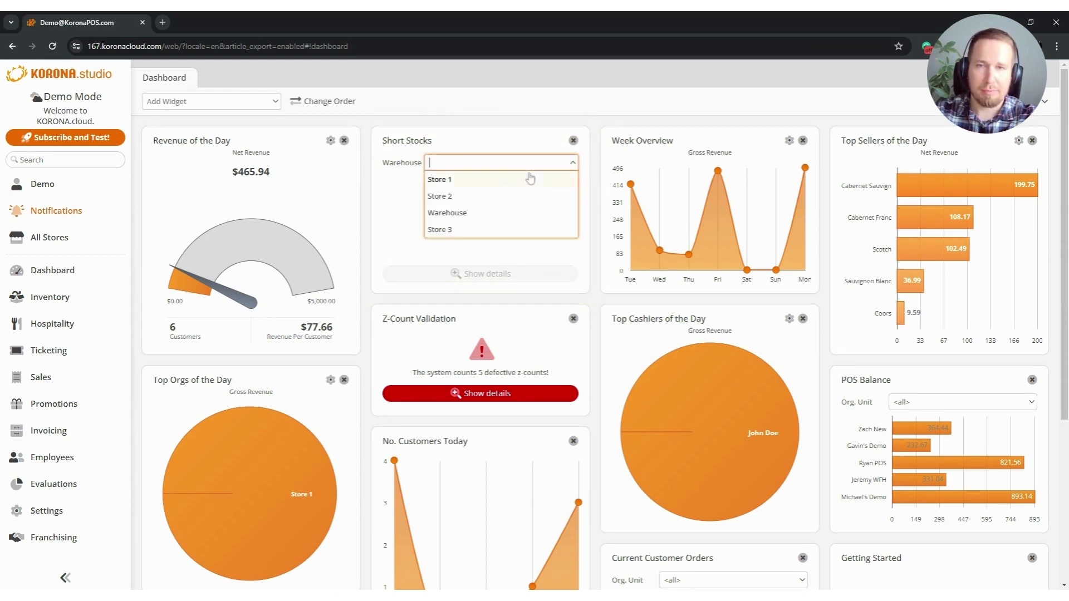
pyautogui.click(473, 180)
pyautogui.moveTo(430, 234); pyautogui.dragTo(531, 237)
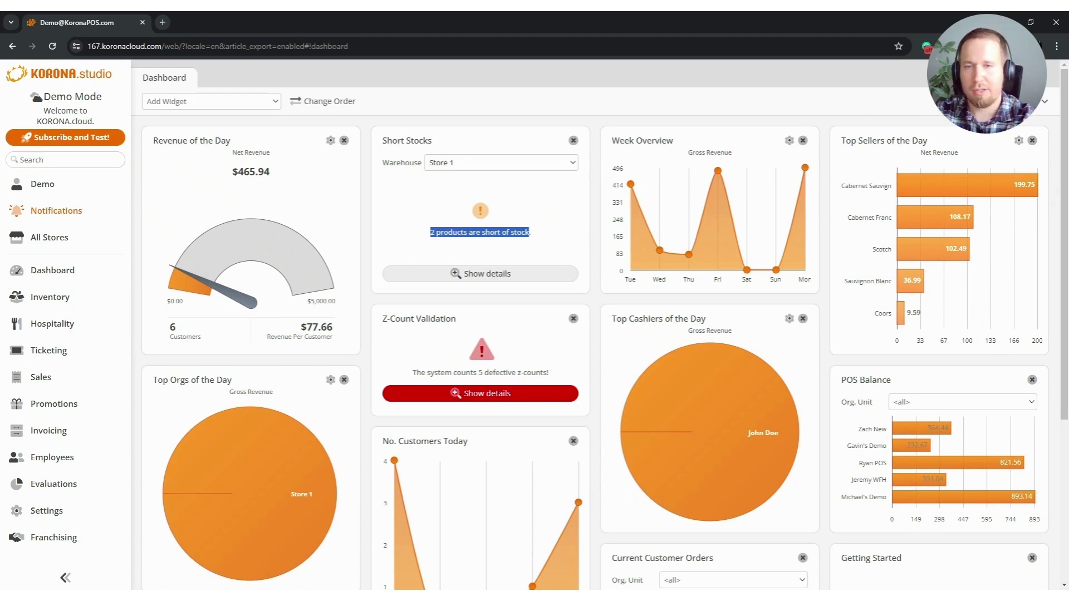
pyautogui.click(490, 276)
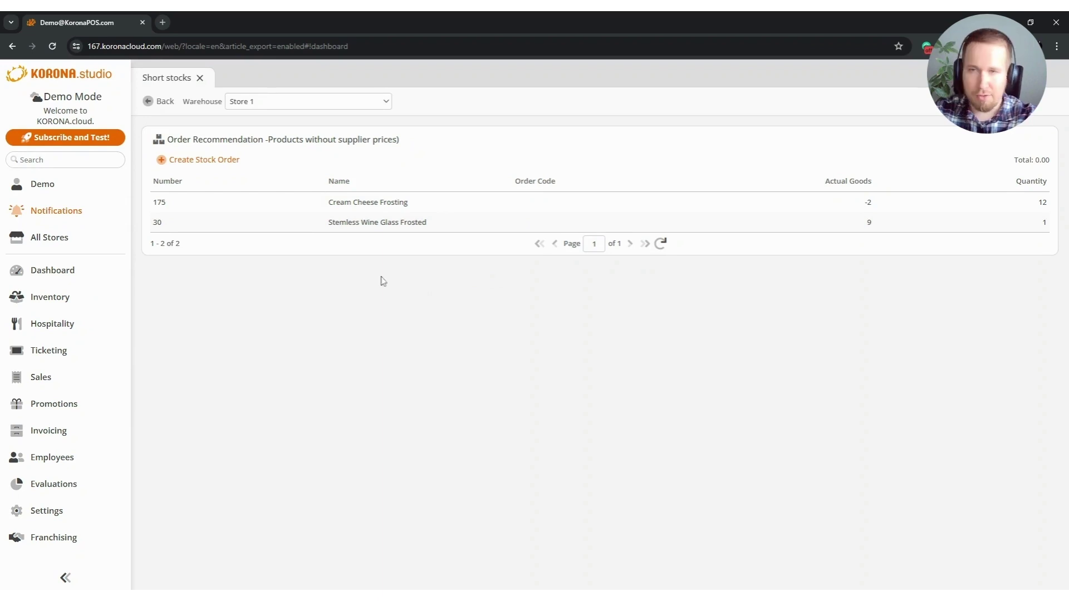
# Create a stock order from the recommendations and view Cream Cheese Frosting's stock history
pyautogui.click(210, 161)
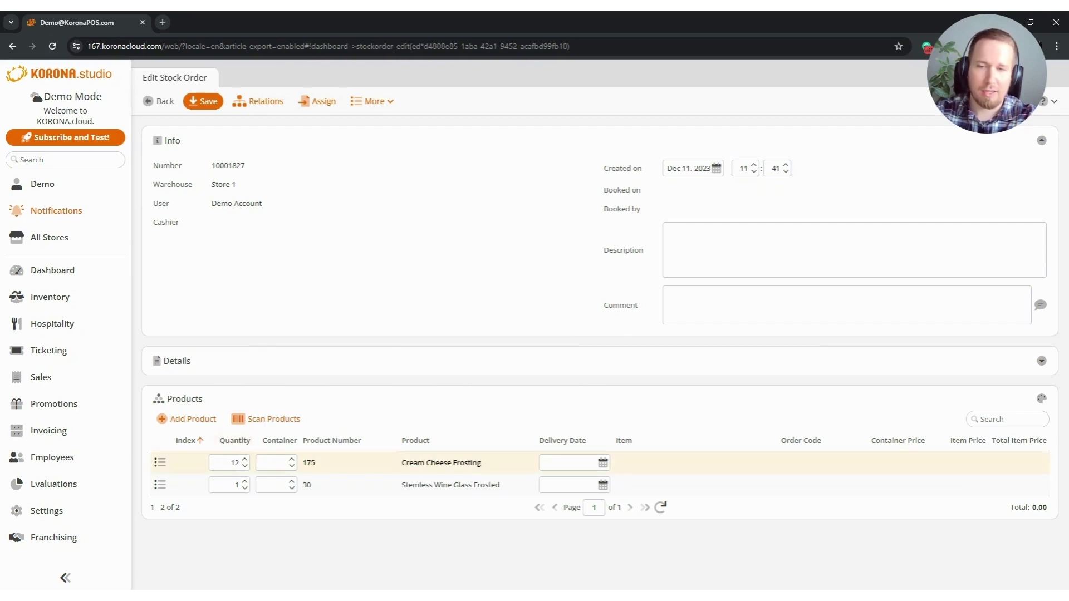
pyautogui.click(228, 464)
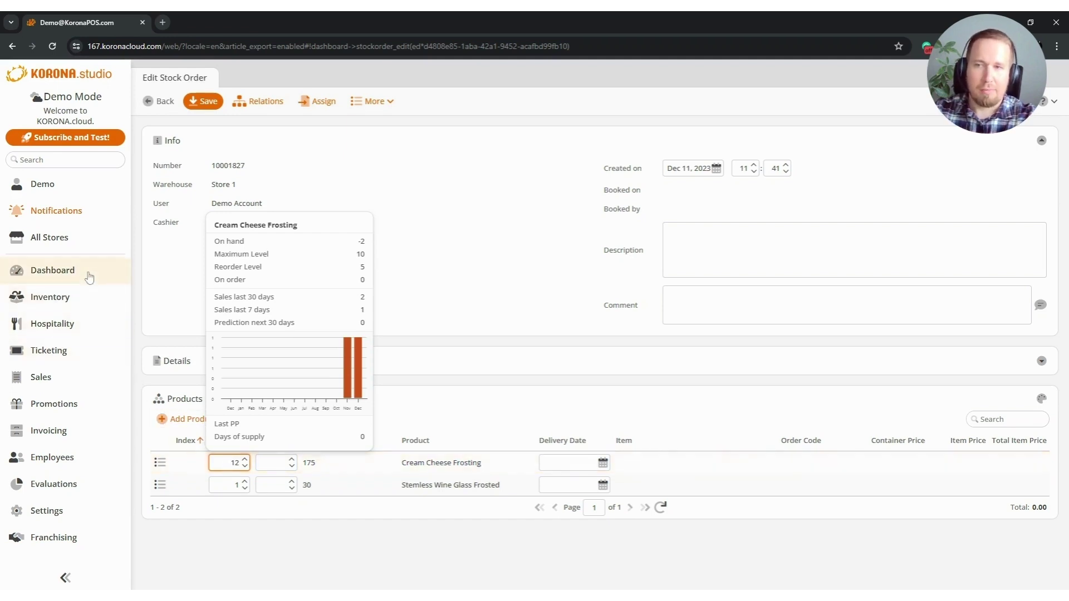
# Open the Inventory Warehouse list showing Store 1's 36,270.72 stock and 62,361.89 ordered values
pyautogui.click(80, 298)
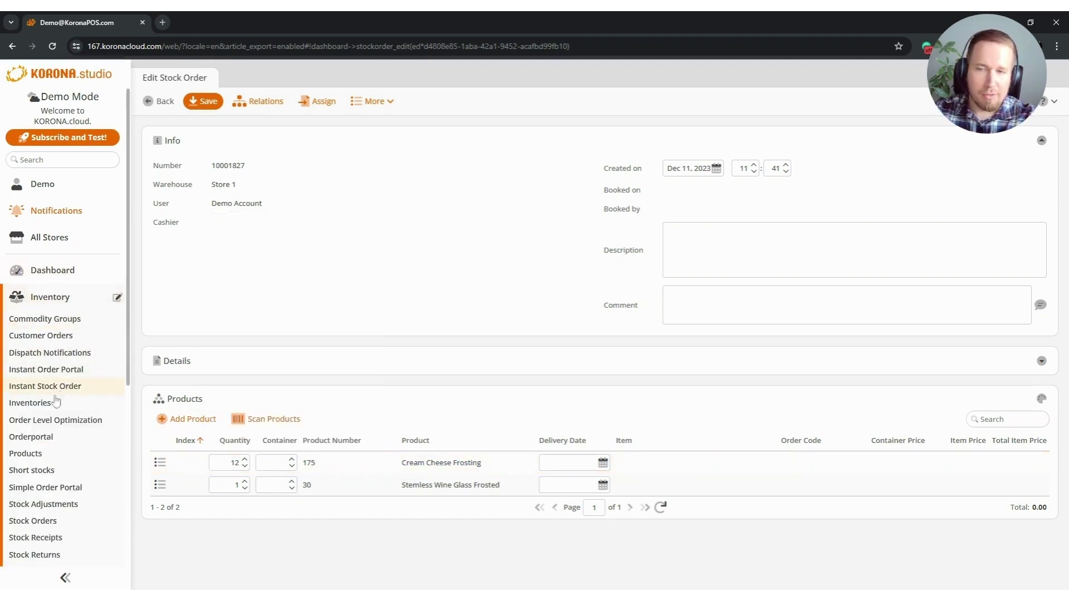
pyautogui.scroll(-1, 66, 449)
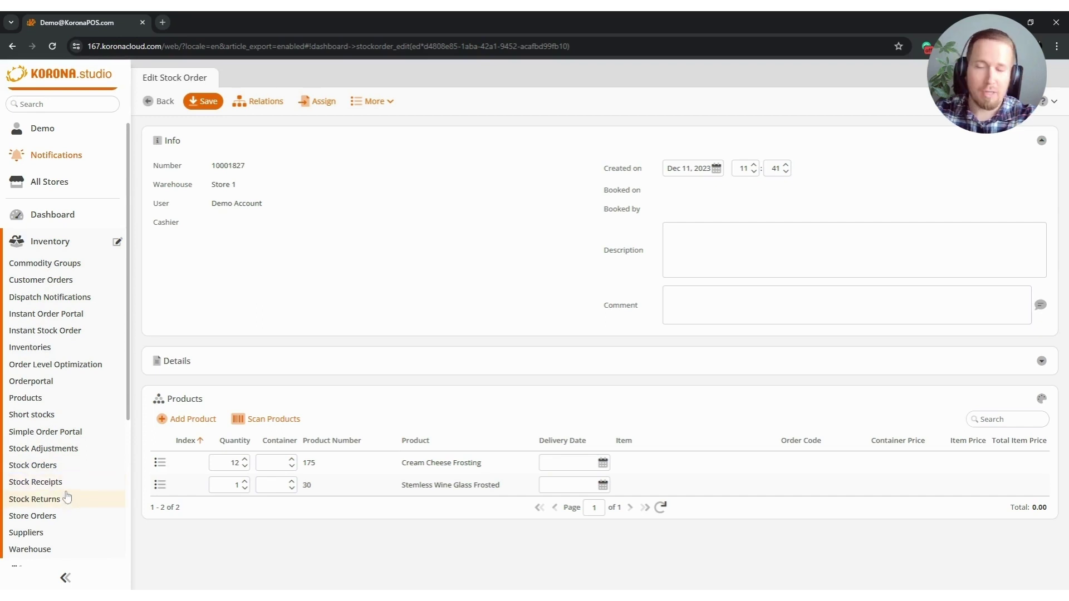
pyautogui.scroll(-1, 60, 485)
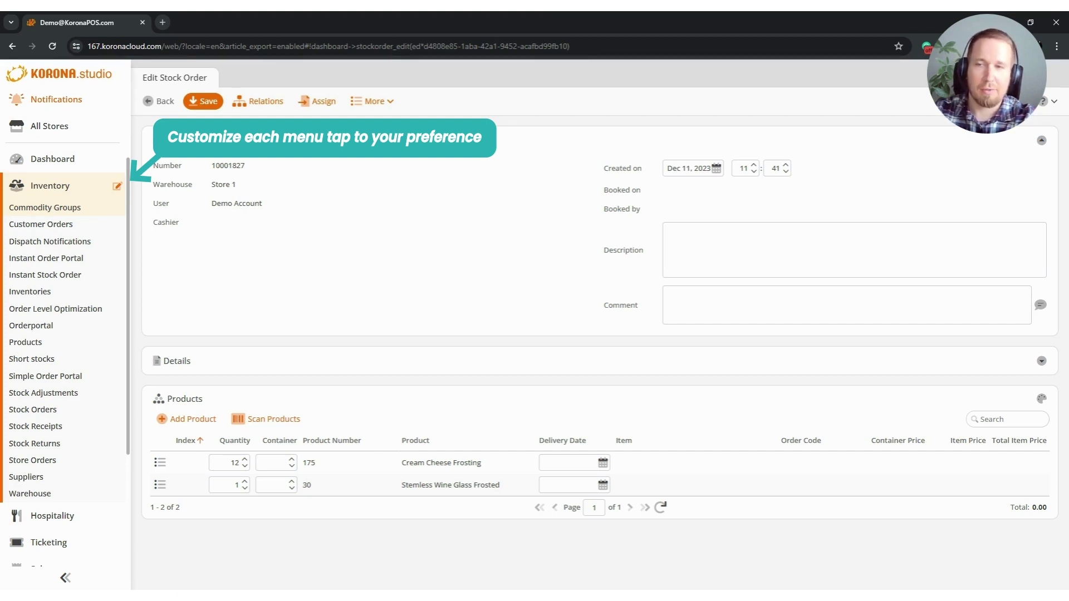
pyautogui.click(72, 497)
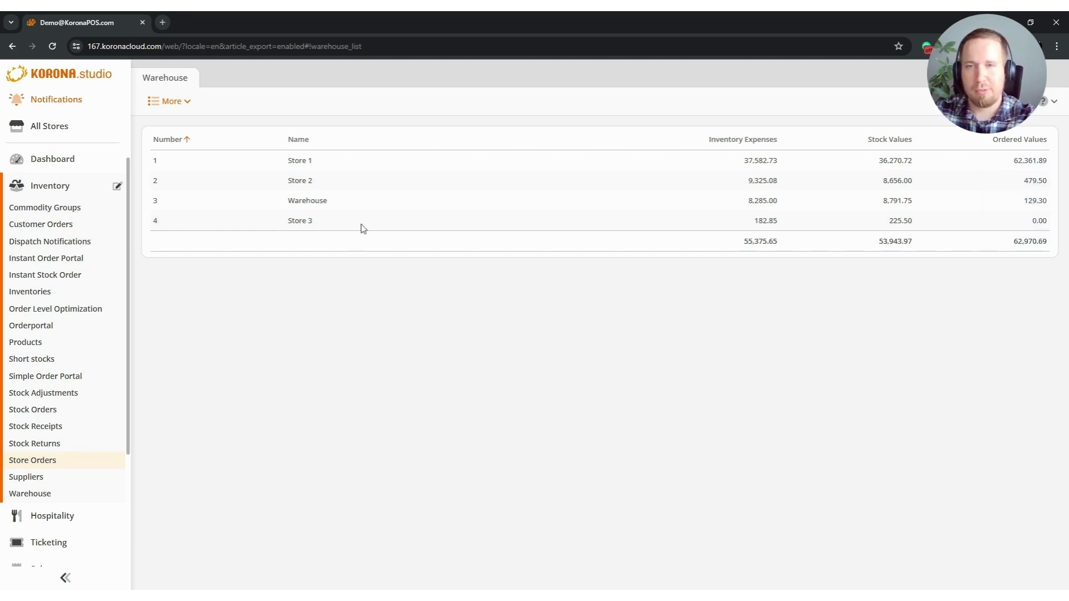
# Review Store 1's stock levels, then go to Order Level Optimization
pyautogui.doubleClick(359, 163)
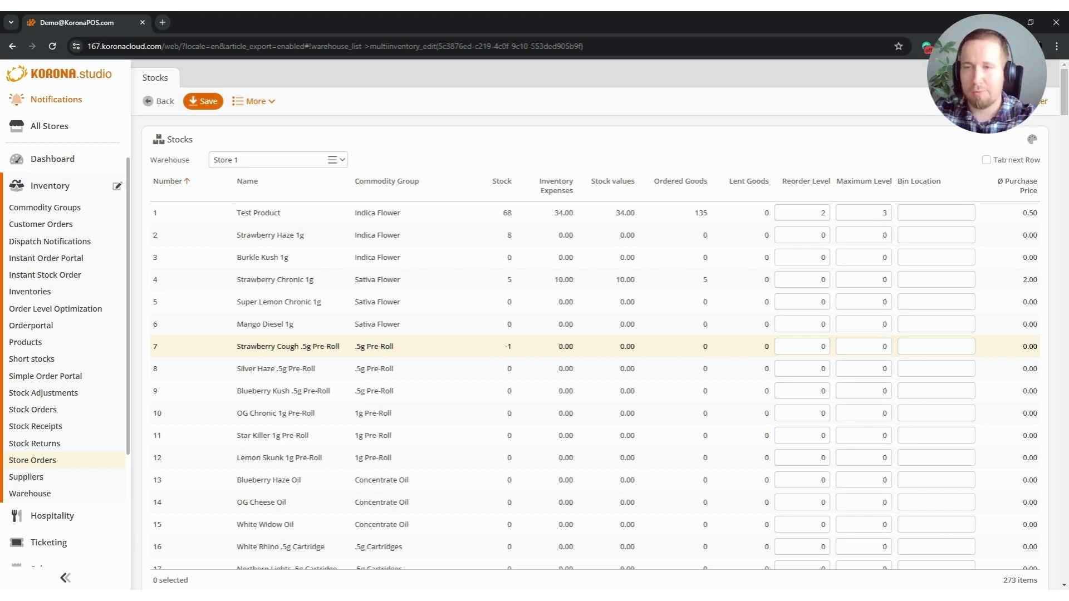
pyautogui.click(57, 311)
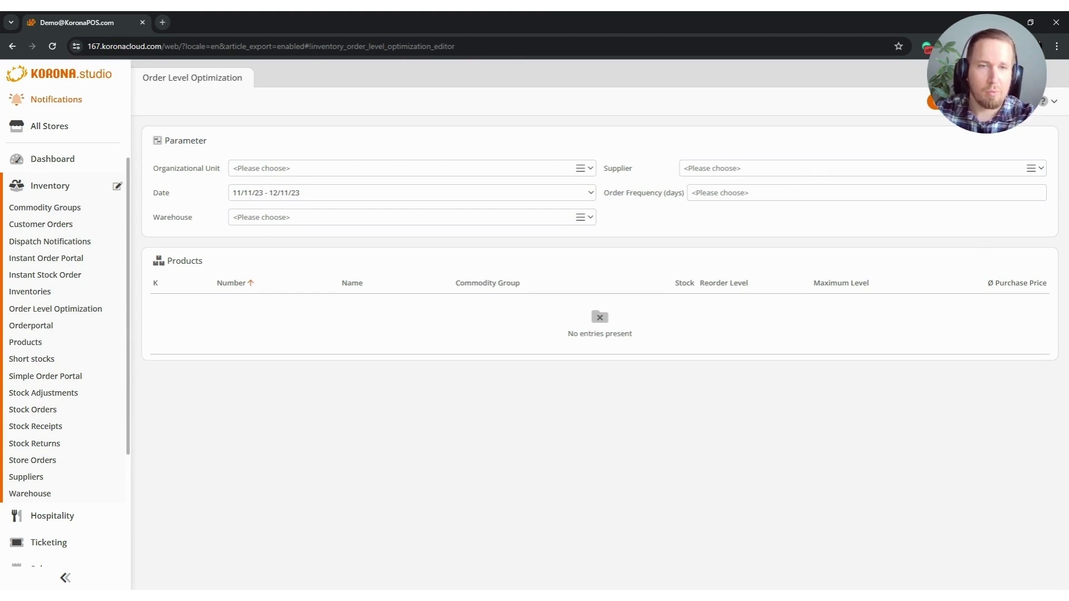
# Set Store 1 as organizational unit and warehouse, with USA Foods as supplier
pyautogui.click(858, 169)
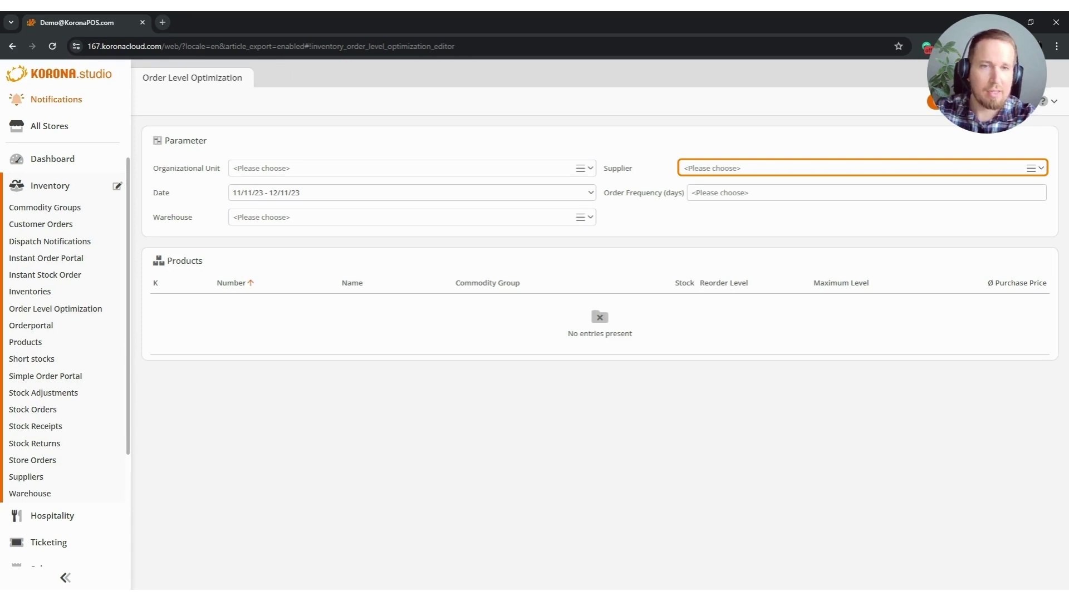
pyautogui.click(866, 193)
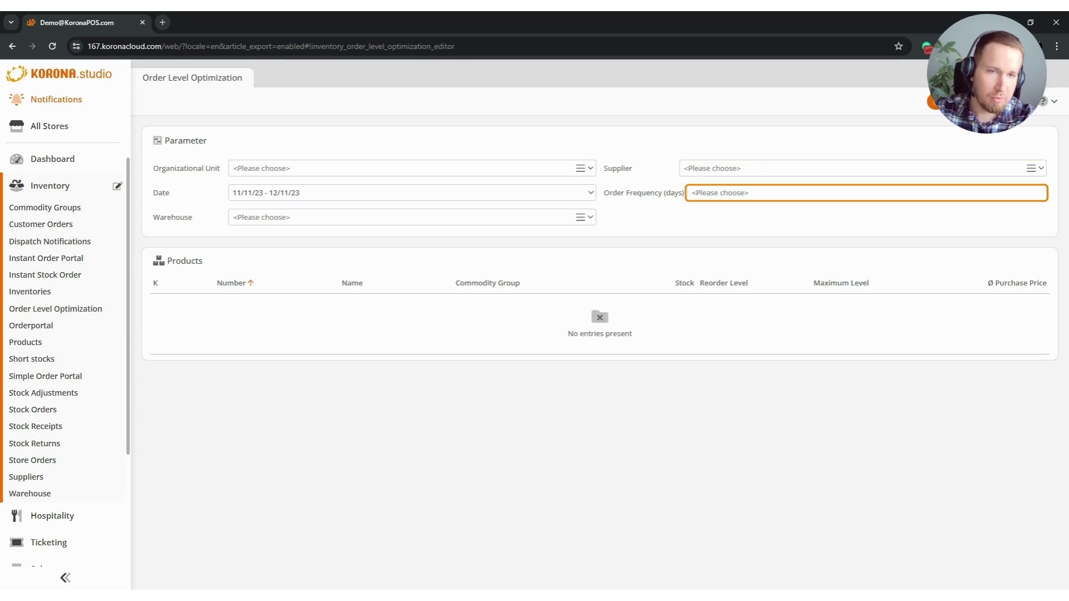
pyautogui.press('Tab')
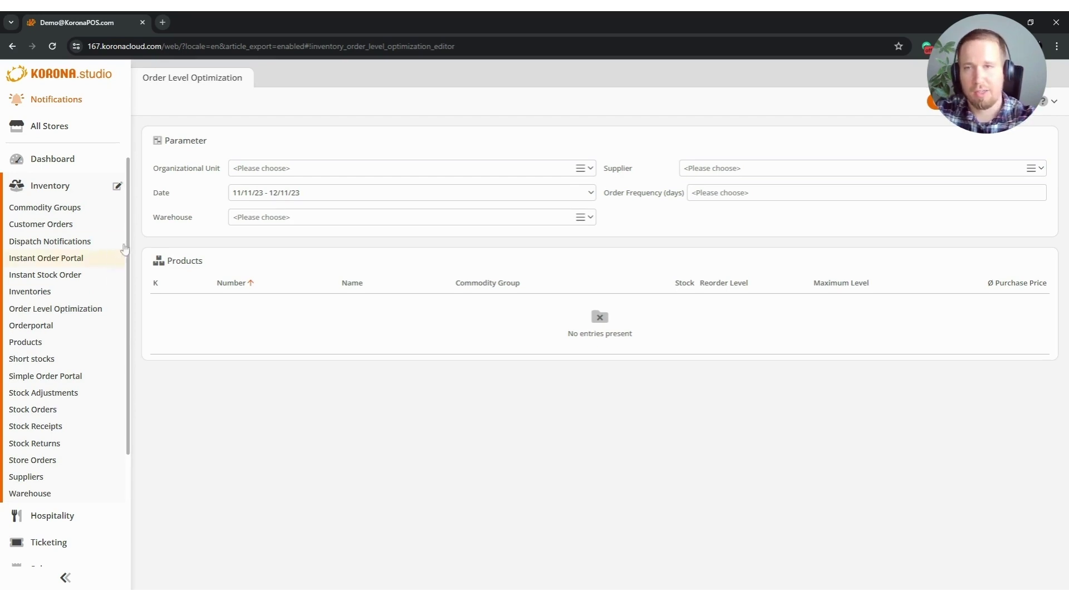
pyautogui.click(590, 175)
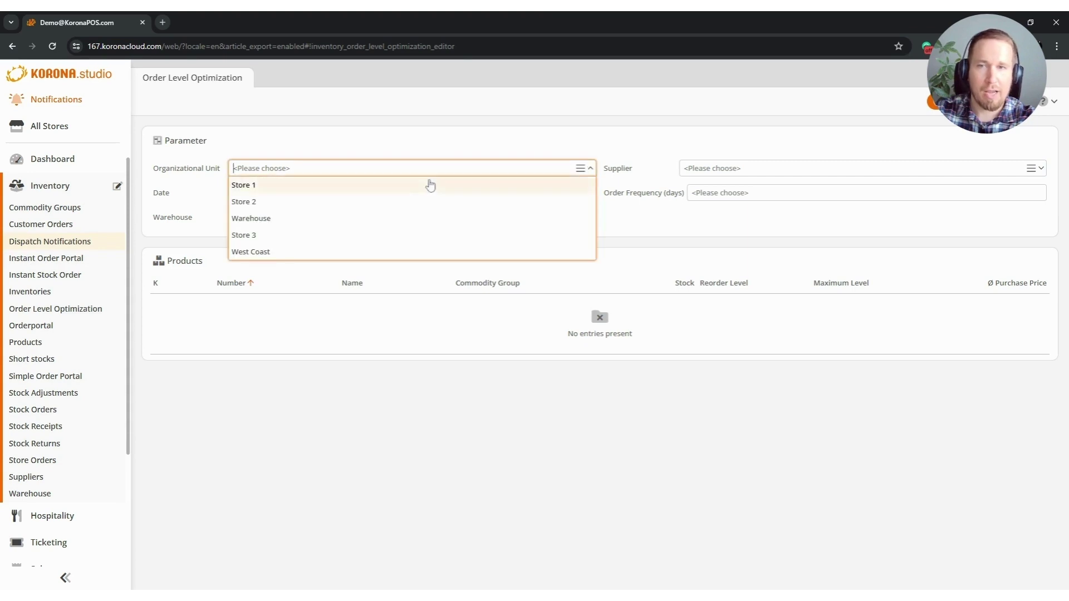
pyautogui.click(429, 184)
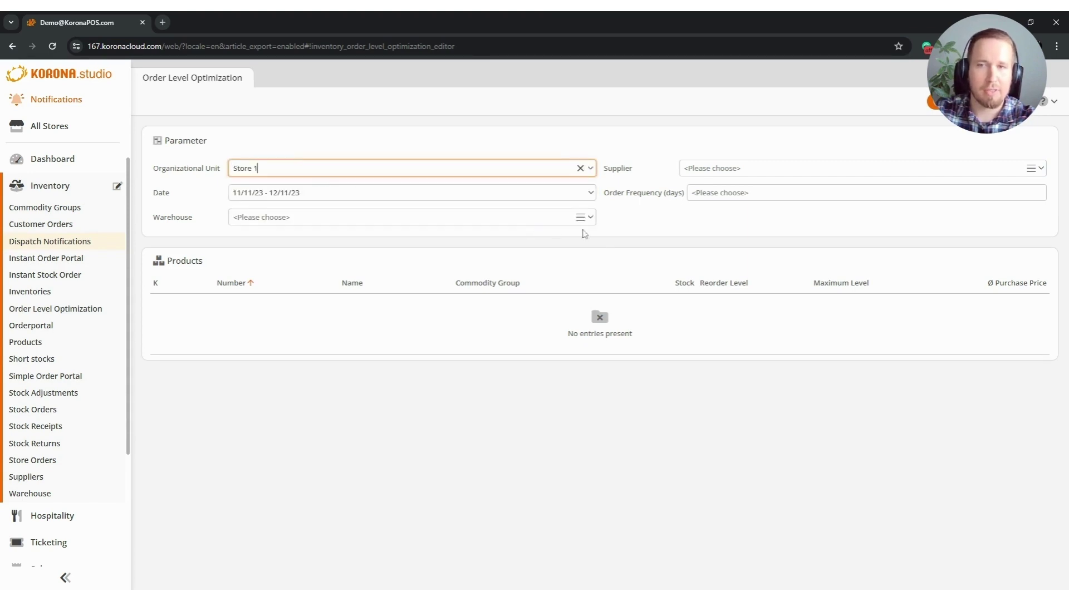
pyautogui.click(589, 217)
pyautogui.click(267, 238)
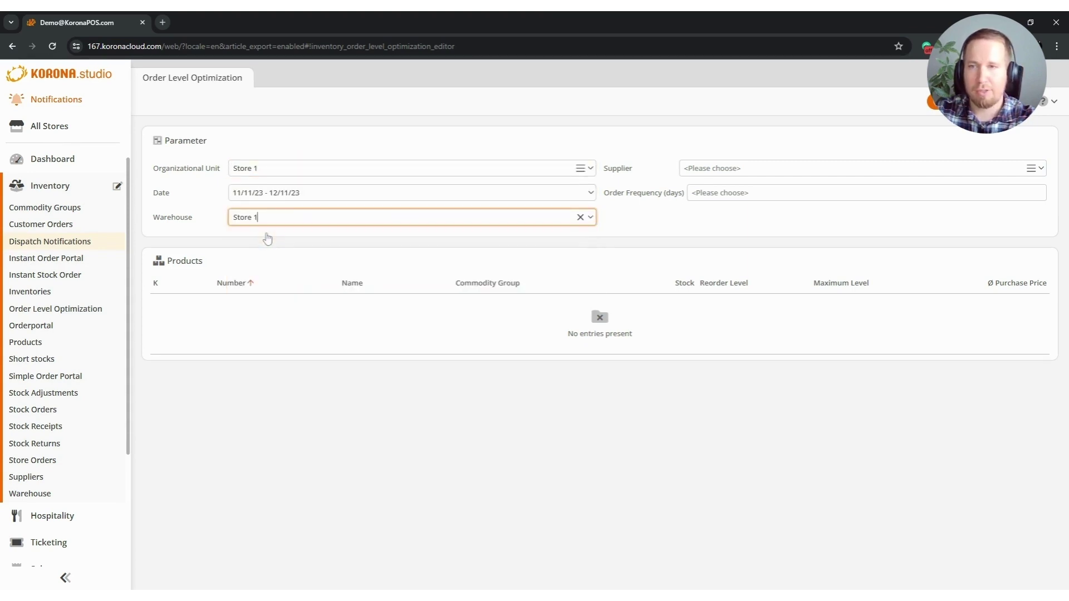
pyautogui.click(1040, 168)
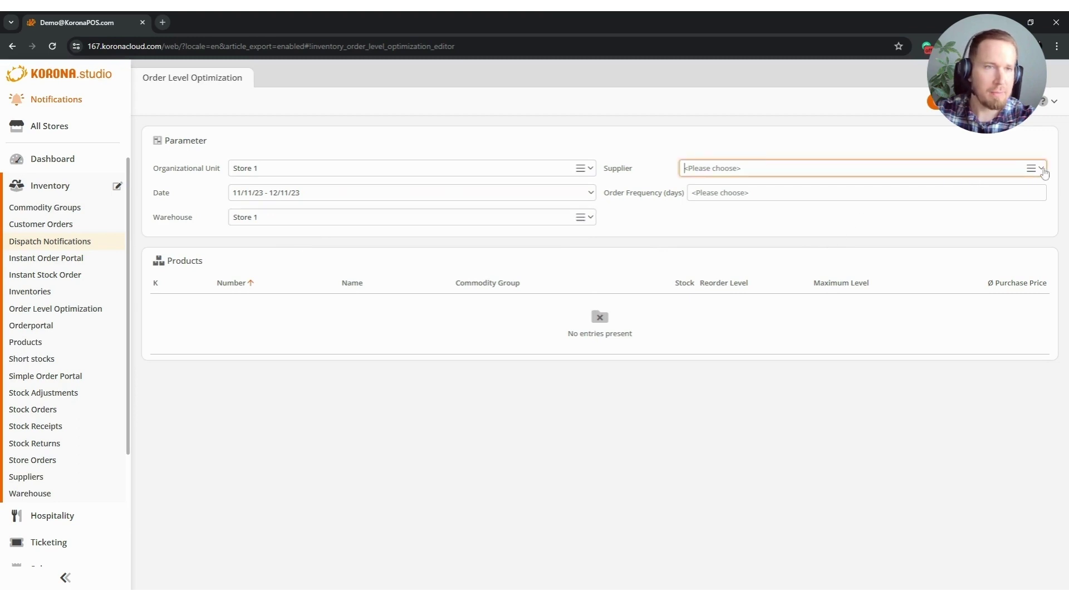
pyautogui.click(720, 269)
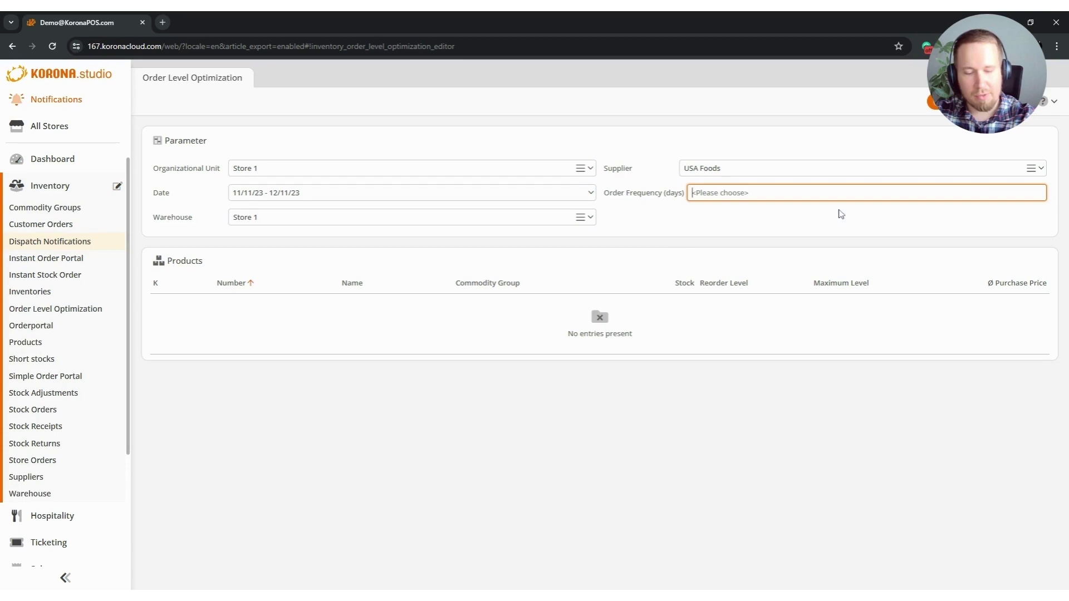
# Enter a 7-day order frequency, review the products, and optimize the order levels
pyautogui.write('7')
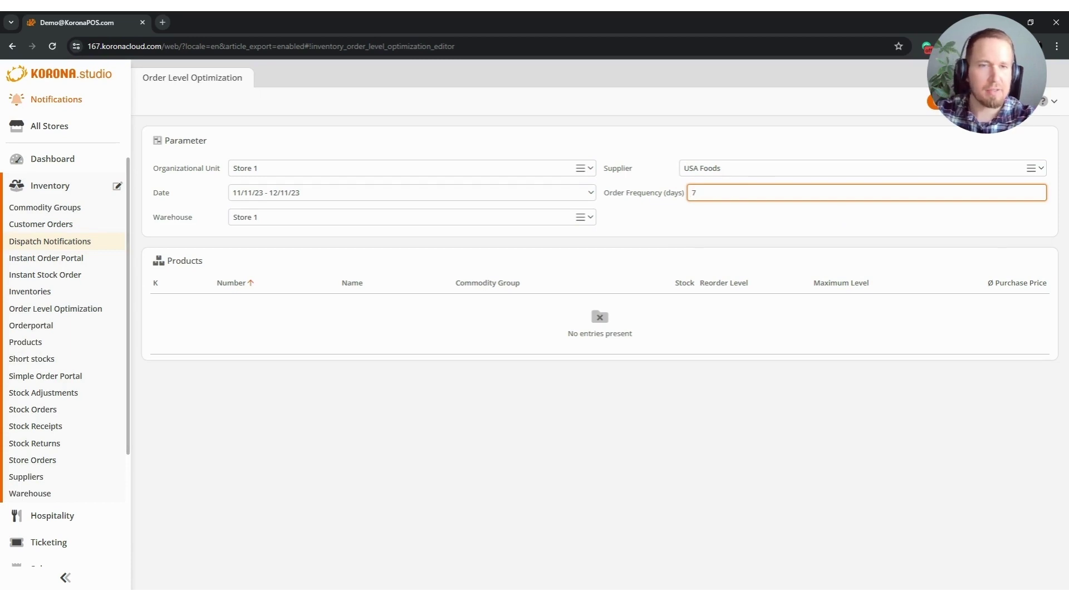
pyautogui.press('Tab')
pyautogui.scroll(-3, 401, 319)
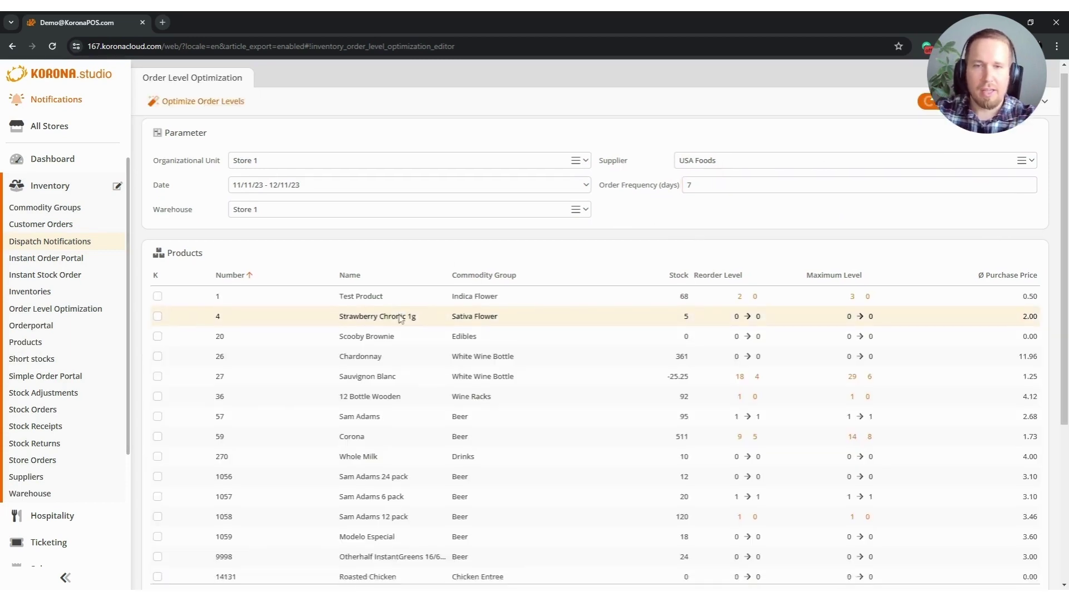
pyautogui.scroll(-2, 400, 319)
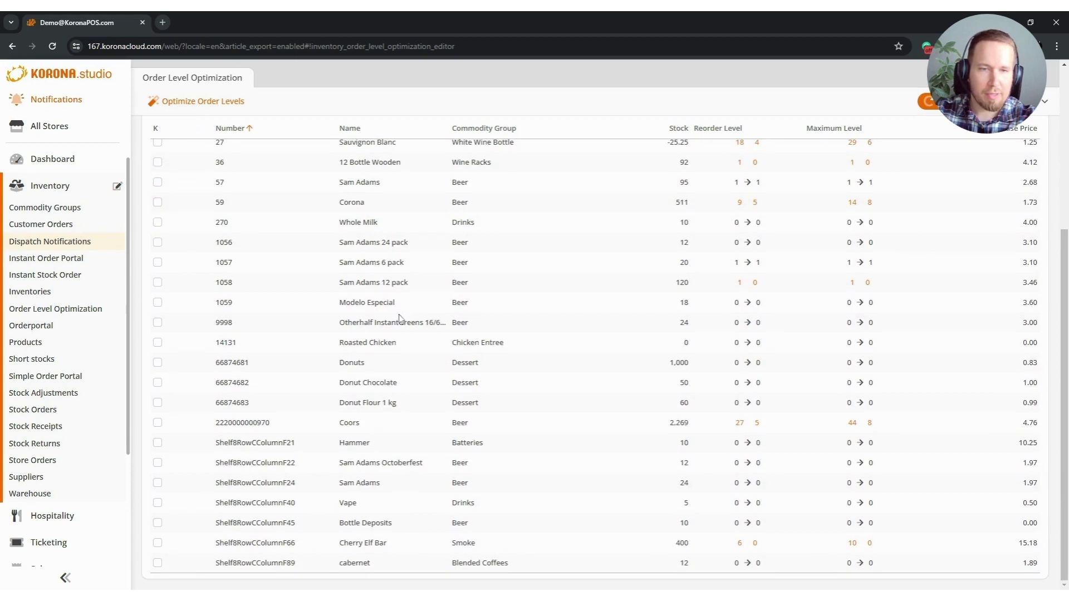
pyautogui.scroll(3, 615, 377)
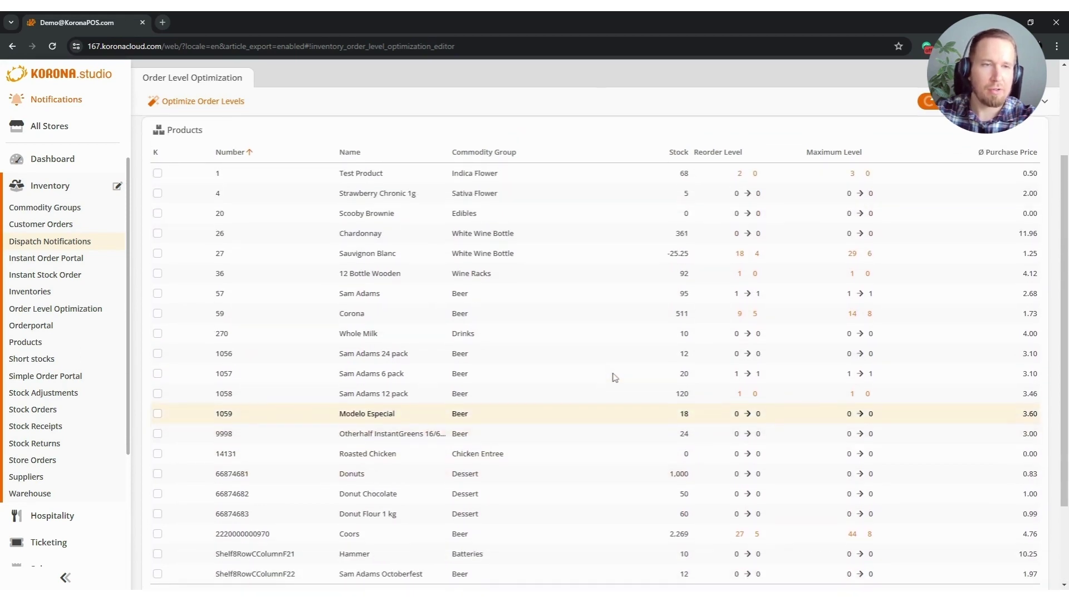
pyautogui.scroll(-1, 614, 372)
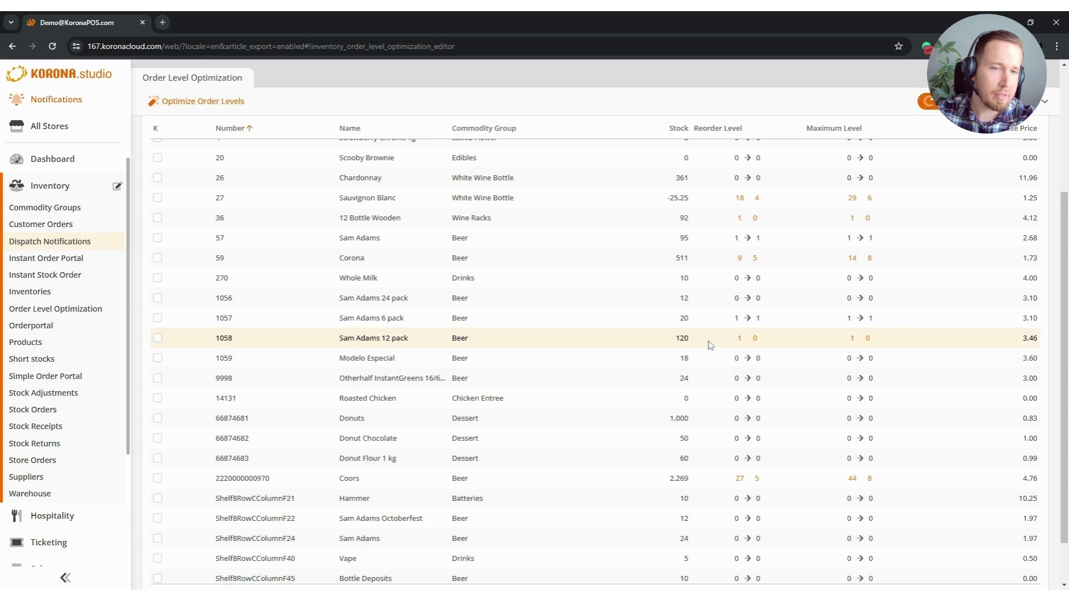
pyautogui.scroll(-1, 525, 360)
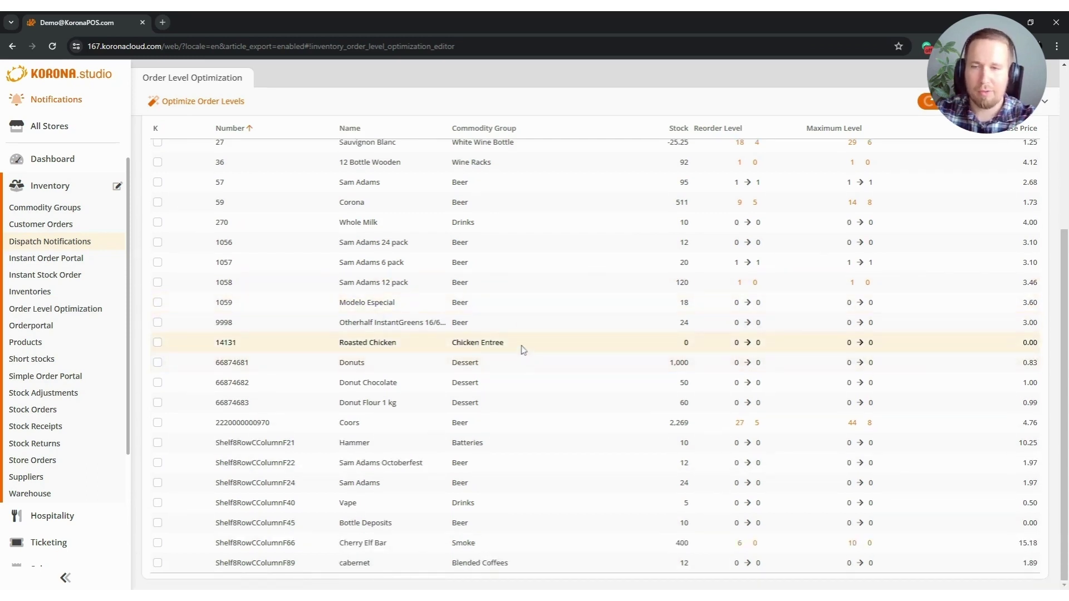
pyautogui.scroll(5, 518, 343)
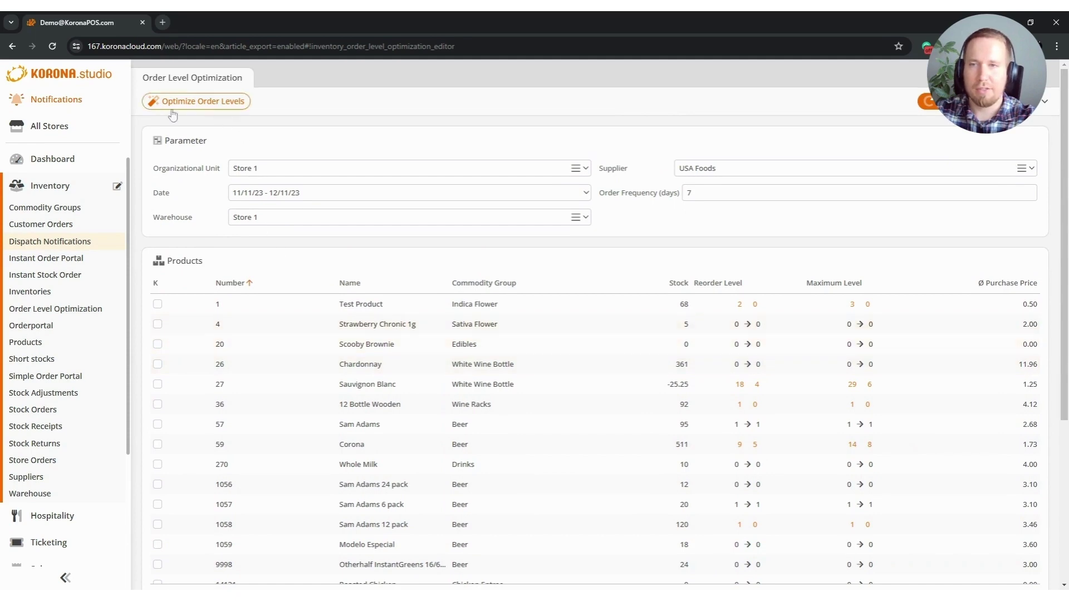
pyautogui.click(202, 105)
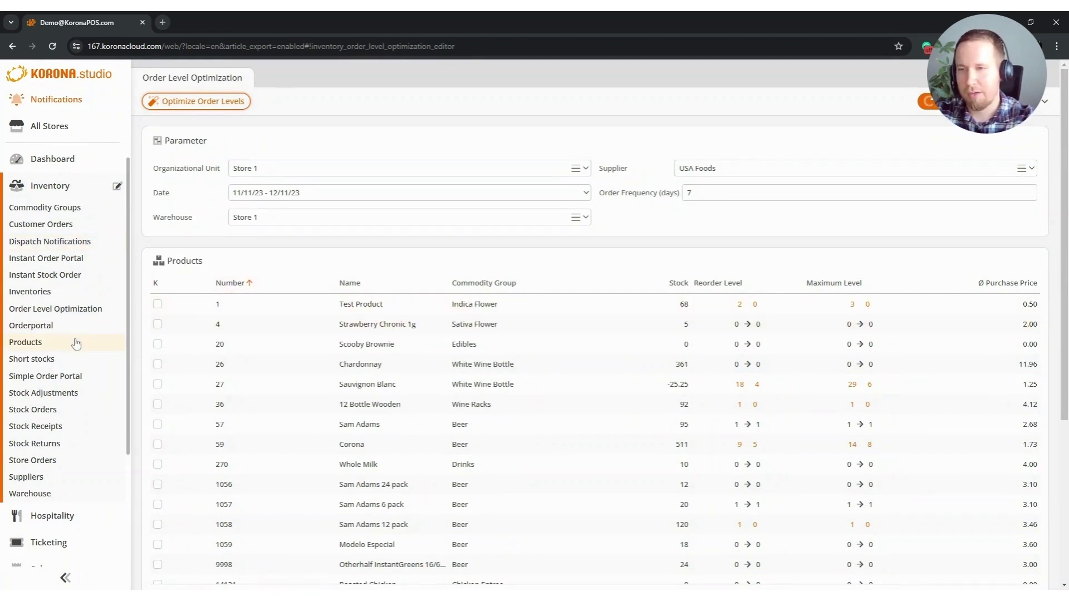
# Review the USA Foods supplier's Monday–Friday order days, 08:00–16:00 order time and 2-day delivery
pyautogui.click(52, 477)
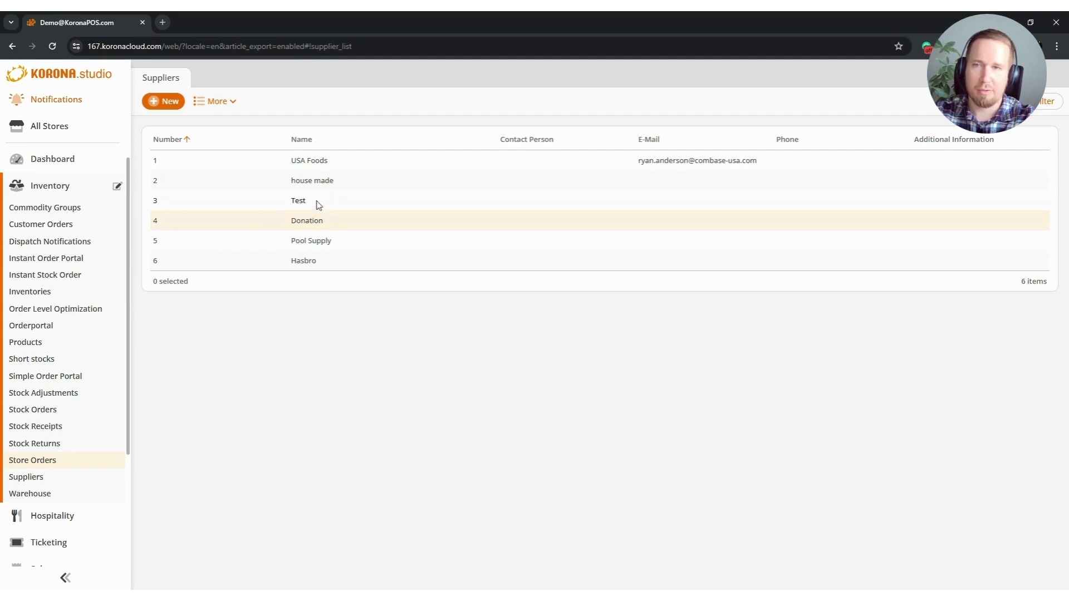
pyautogui.doubleClick(358, 164)
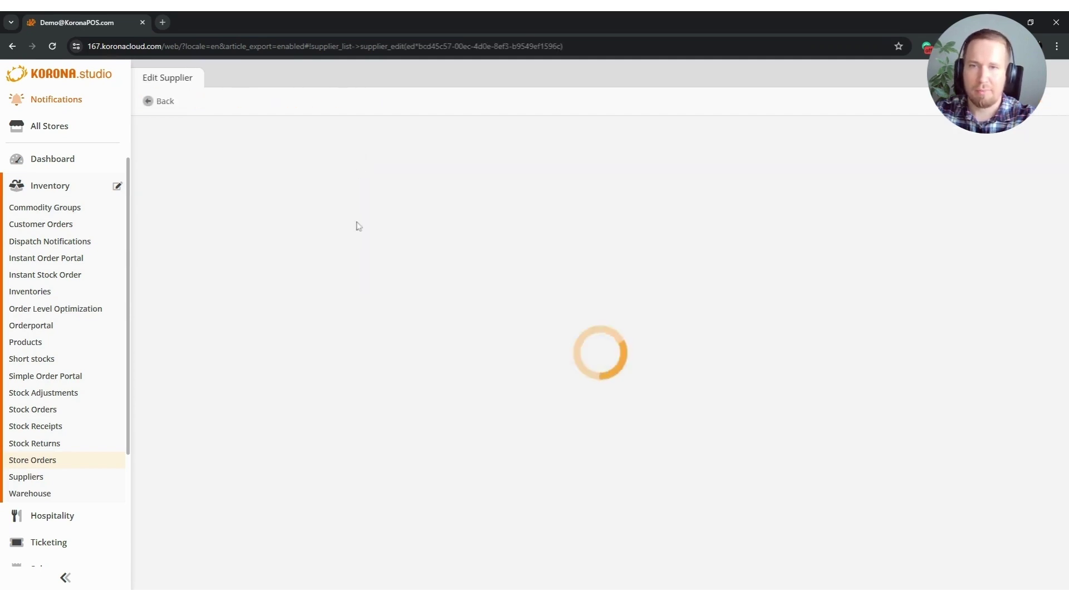
pyautogui.scroll(-3, 334, 315)
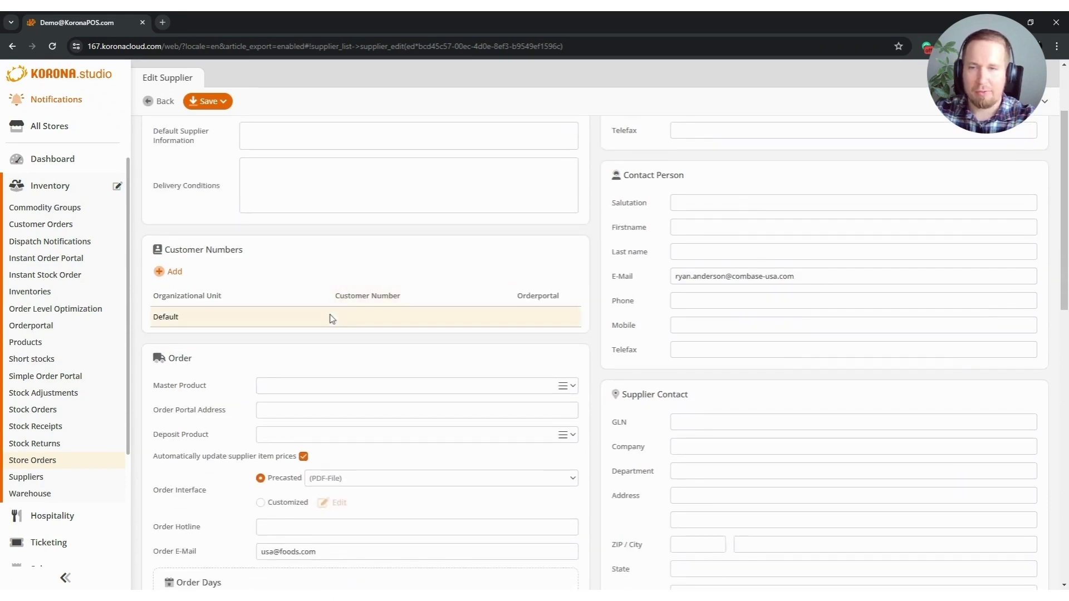
pyautogui.scroll(-2, 329, 321)
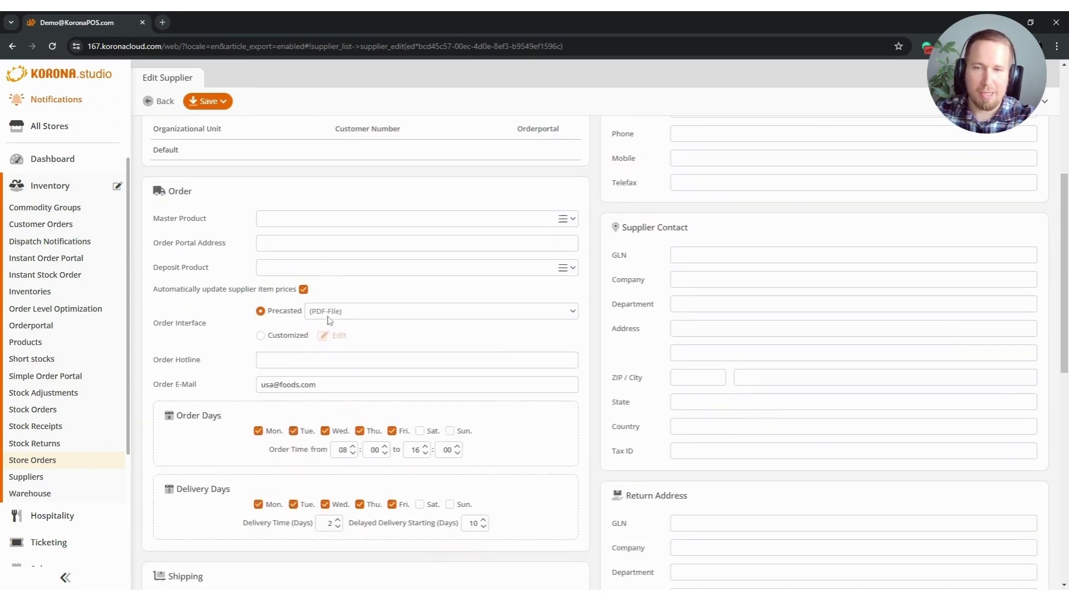
pyautogui.scroll(-3, 264, 318)
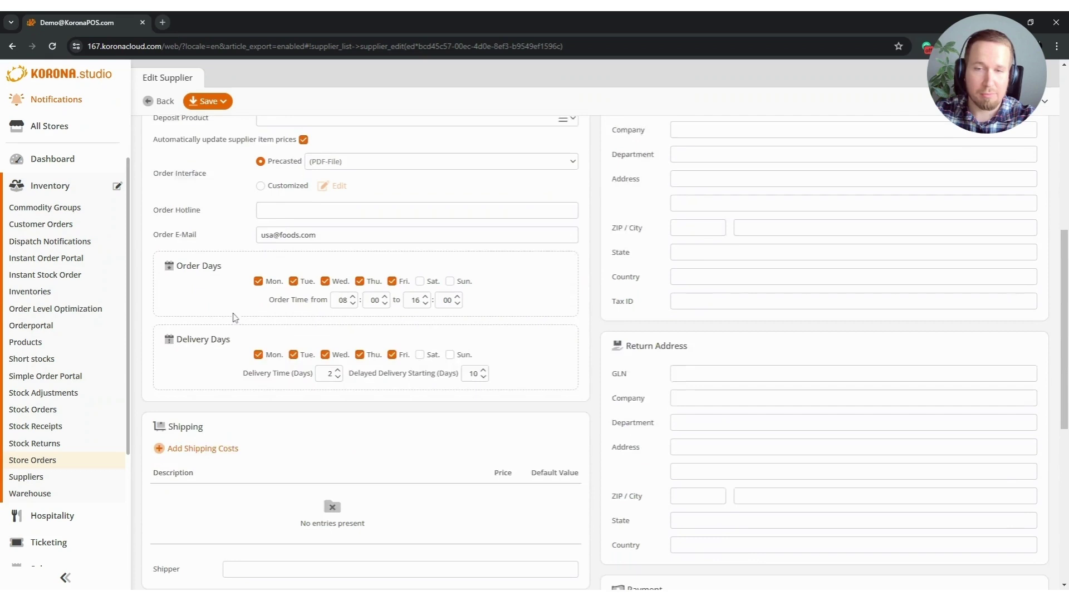
pyautogui.scroll(2, 228, 317)
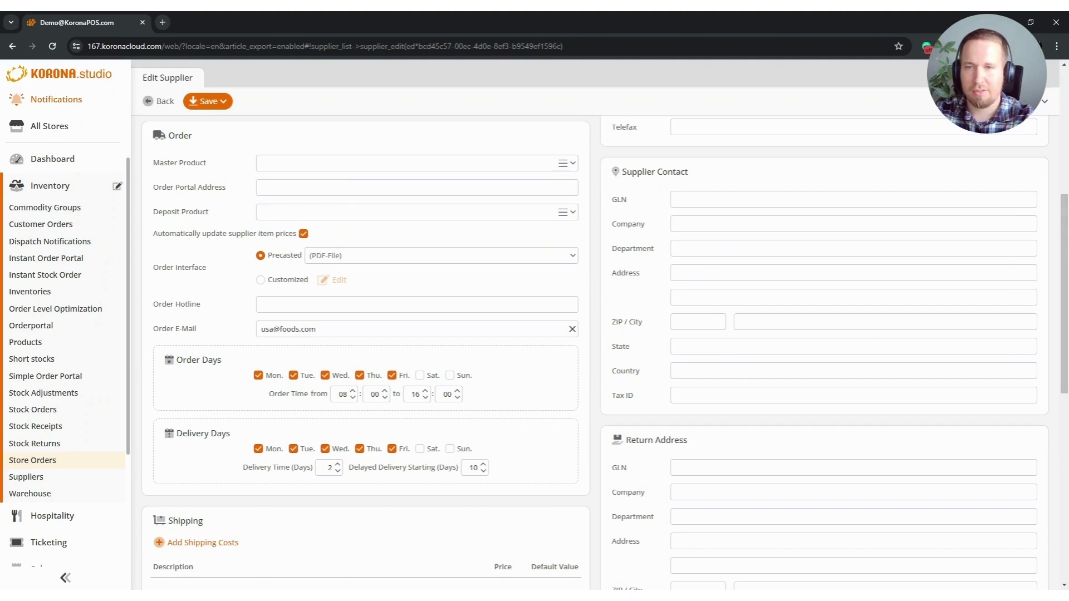
pyautogui.scroll(5, 240, 333)
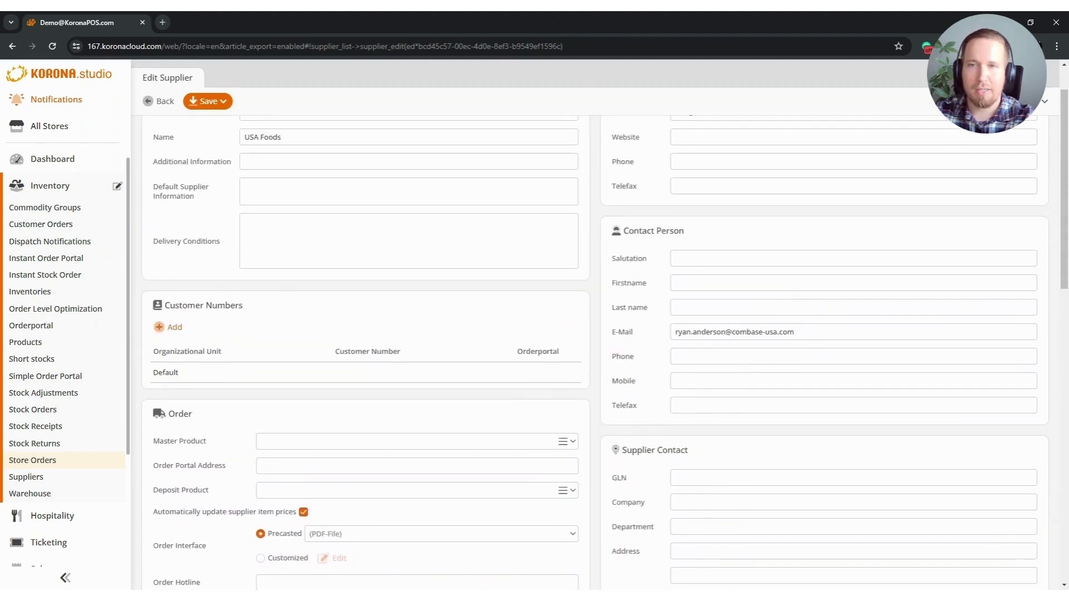
pyautogui.scroll(-5, 363, 269)
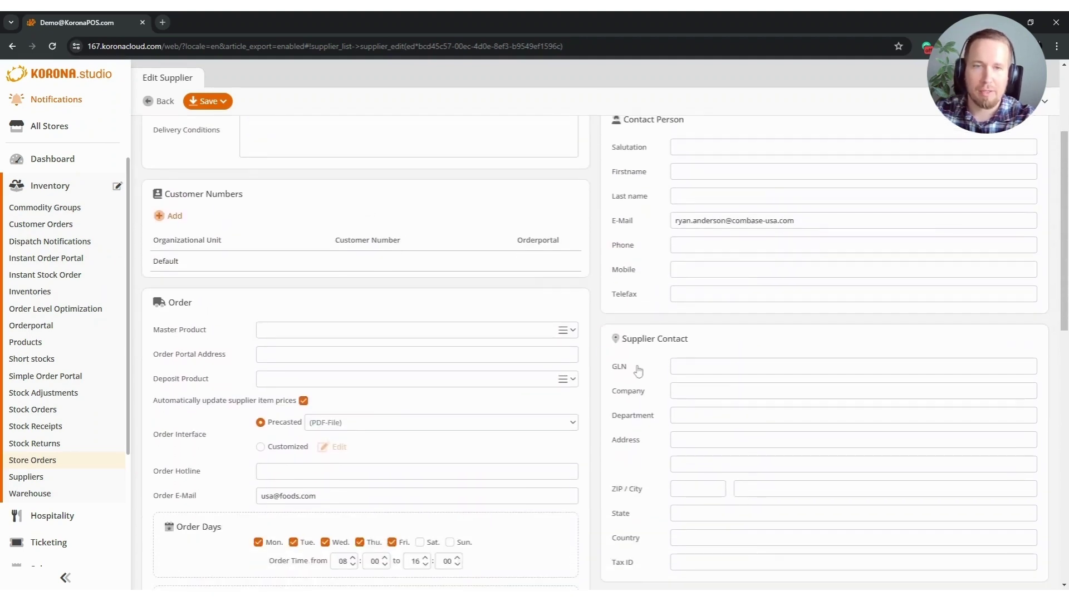
pyautogui.scroll(2, 645, 369)
pyautogui.scroll(-4, 641, 375)
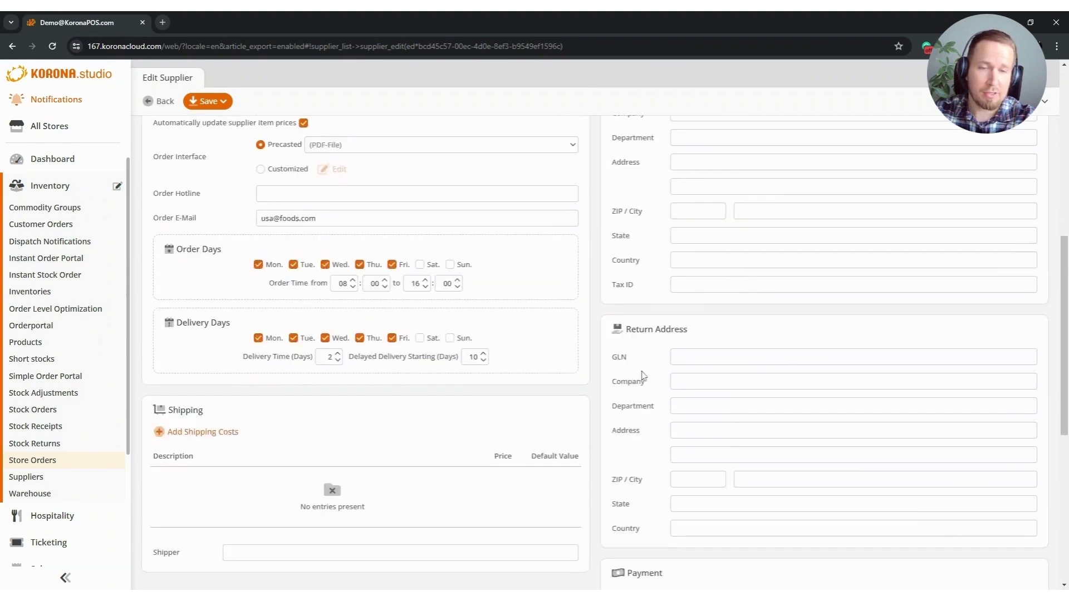
pyautogui.scroll(8, 641, 377)
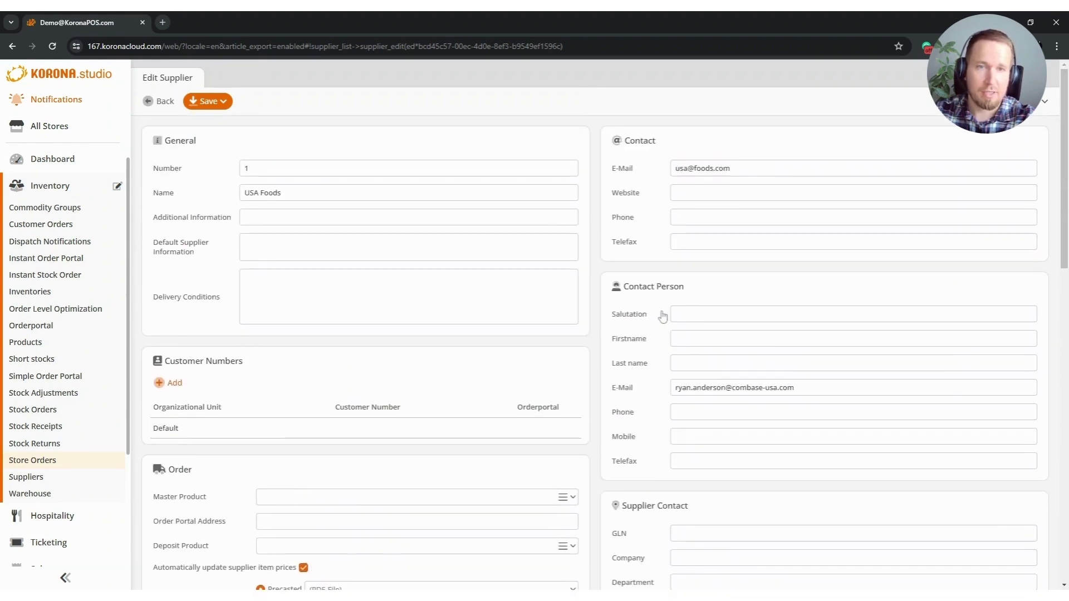
pyautogui.scroll(-5, 346, 348)
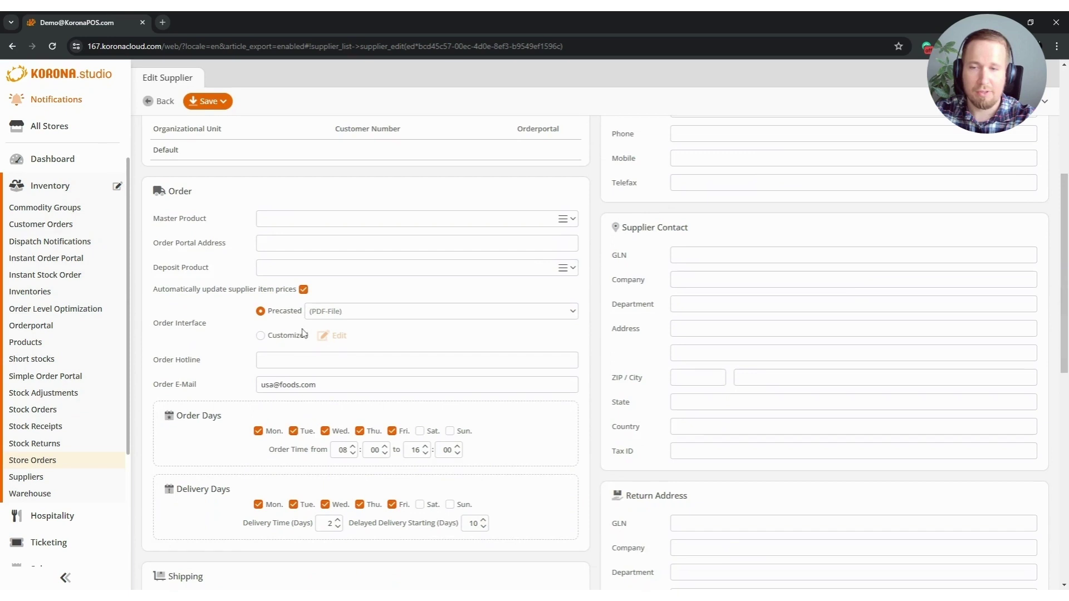
pyautogui.scroll(-2, 218, 342)
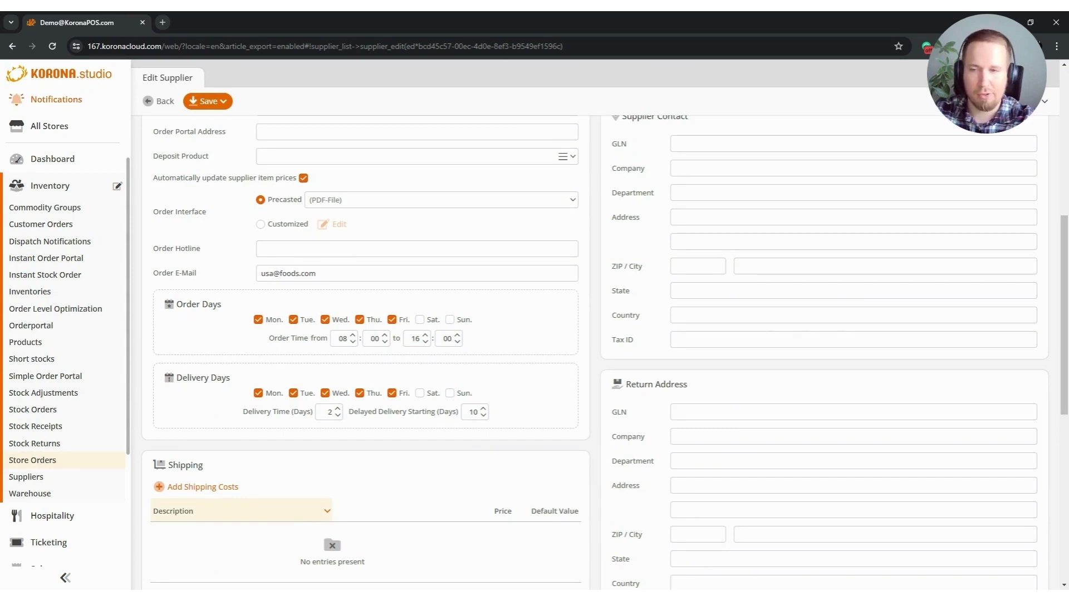
pyautogui.scroll(-2, 84, 367)
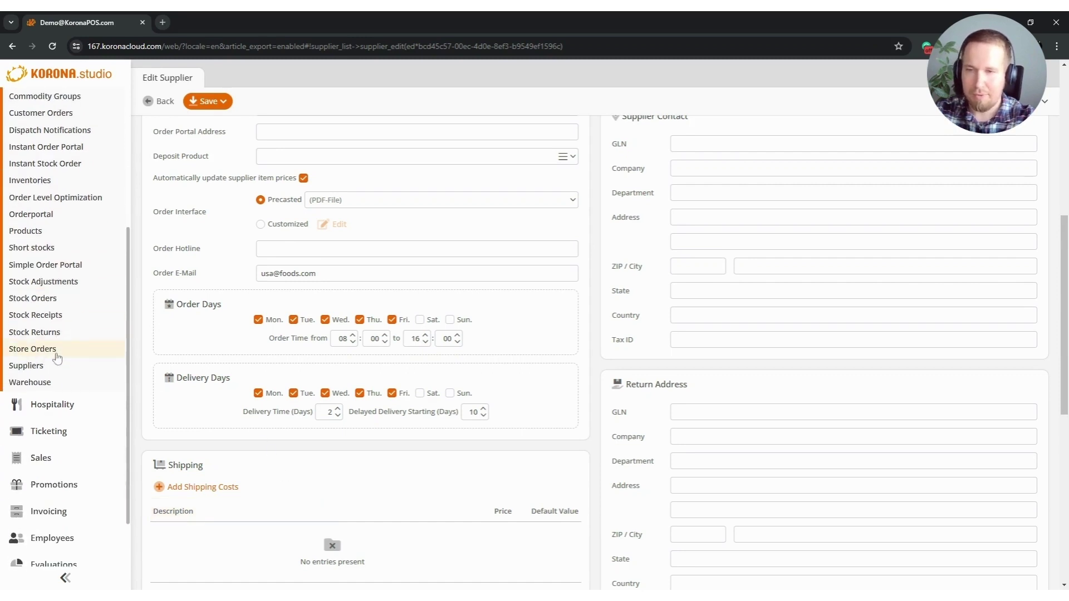
# Open the Receipts list under Sales, showing 187 receipts totalling 6,545.17
pyautogui.click(62, 460)
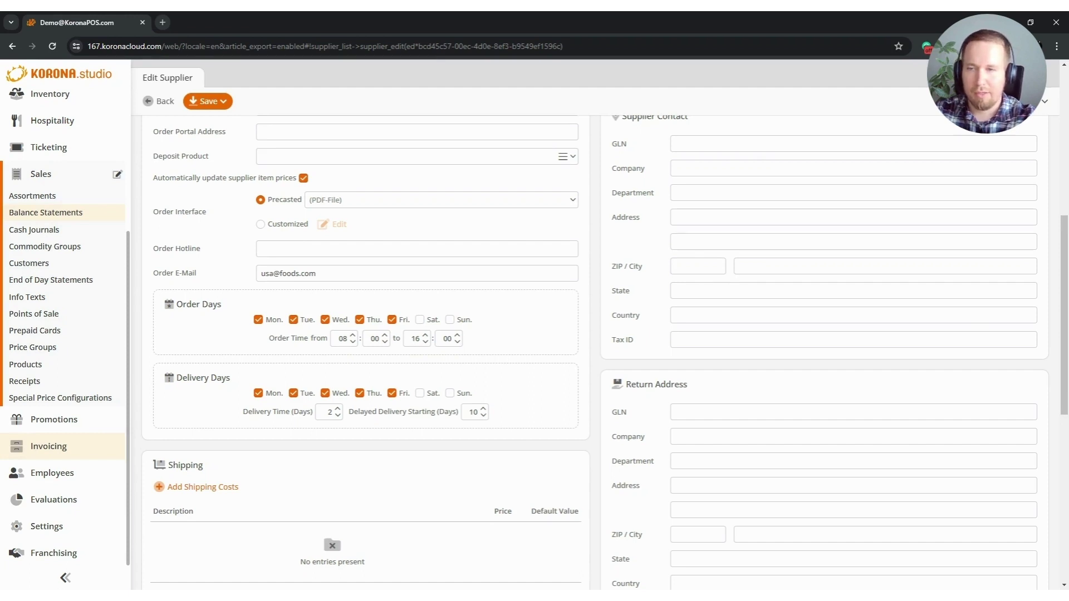
pyautogui.click(71, 383)
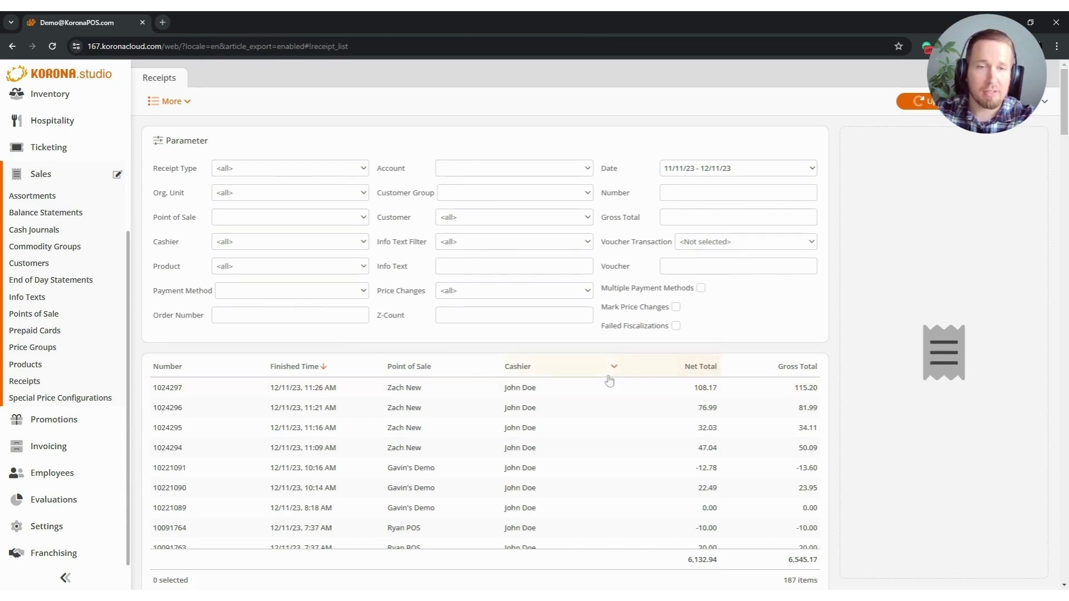
# Preview receipt 1024297 ($115.20 after a $3.80 discount) and show its export options
pyautogui.click(457, 393)
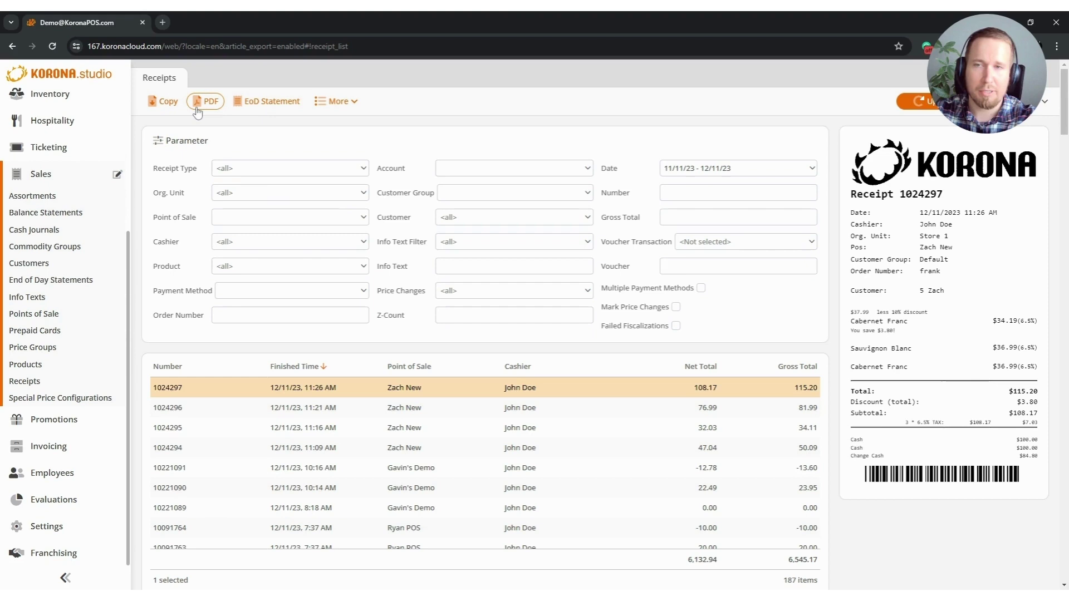
pyautogui.click(357, 103)
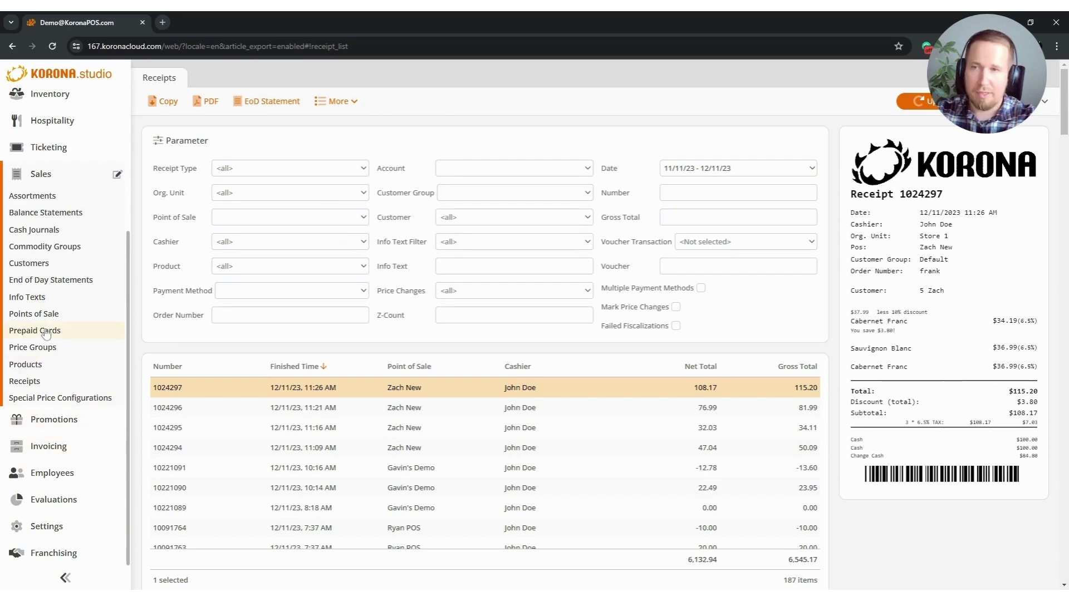
# Browse the Customers list, then open End of Day Statements for 11/11/23 - 12/11/23
pyautogui.click(61, 270)
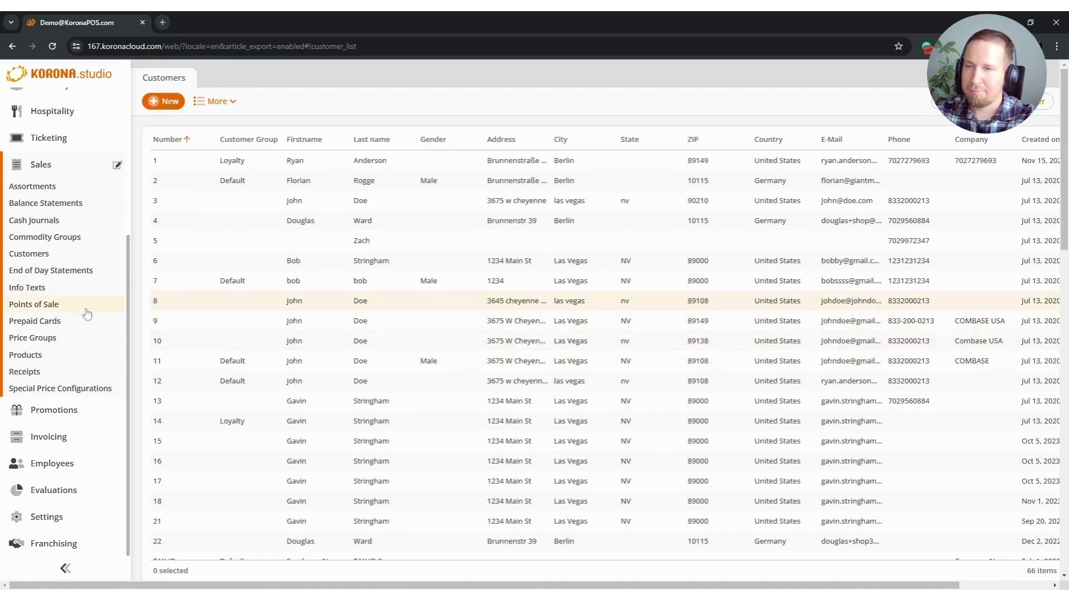
pyautogui.click(64, 272)
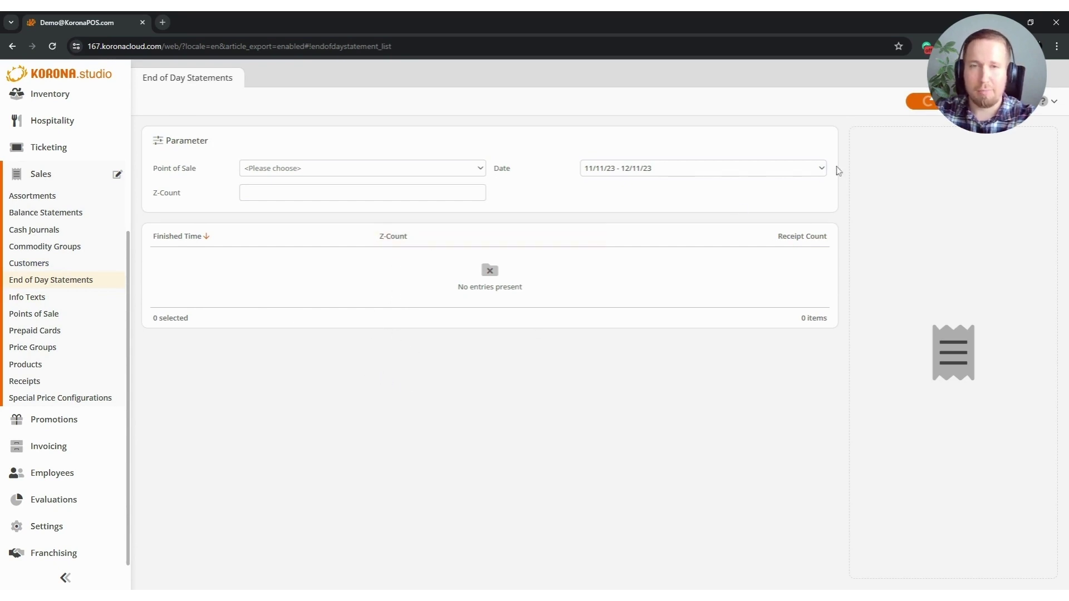
pyautogui.click(828, 173)
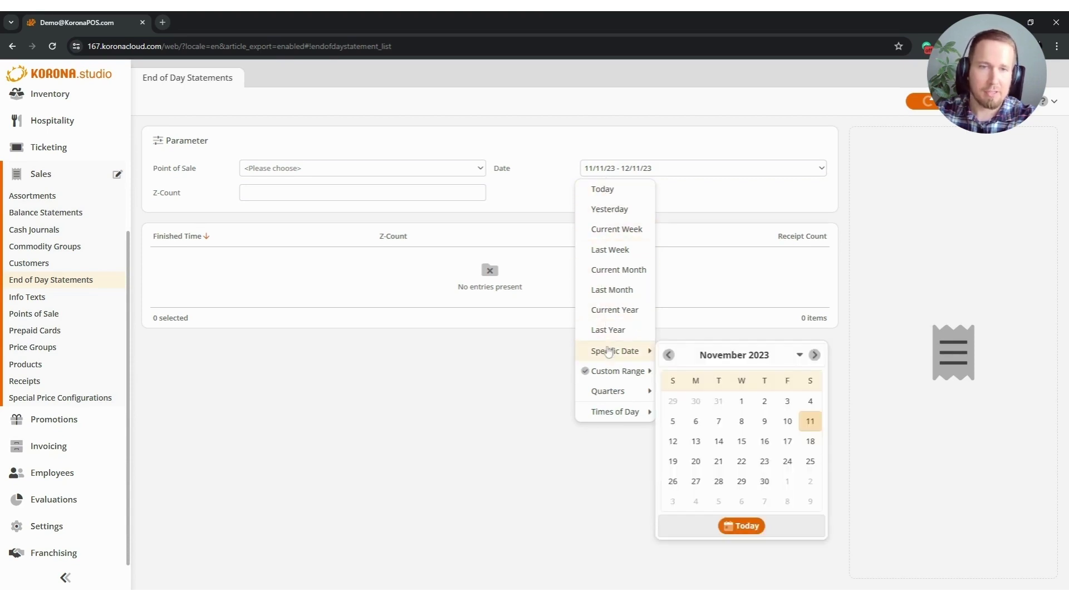
pyautogui.moveTo(612, 377)
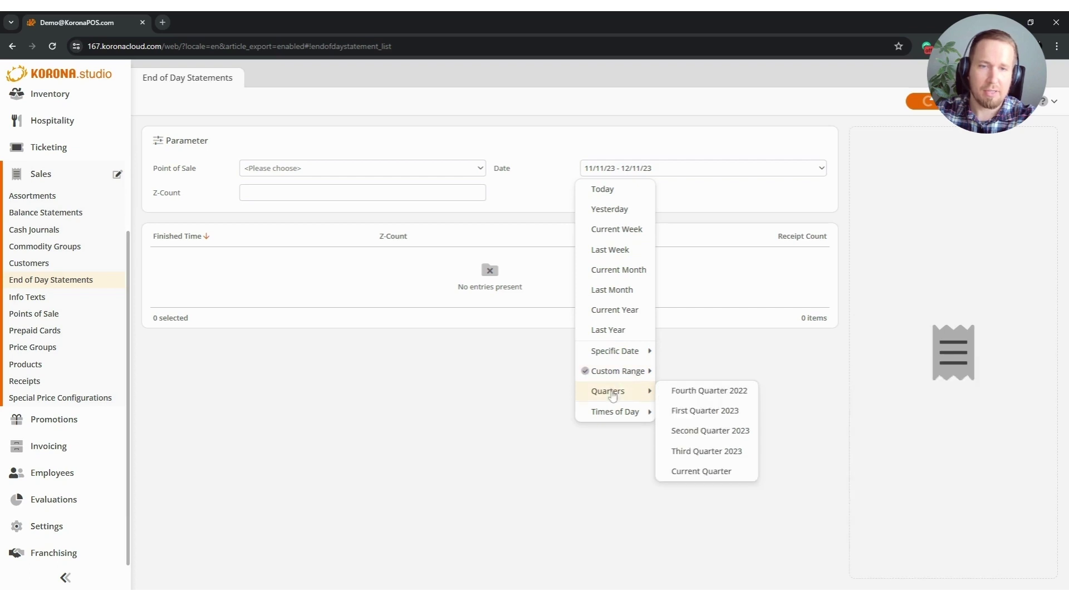
pyautogui.click(270, 382)
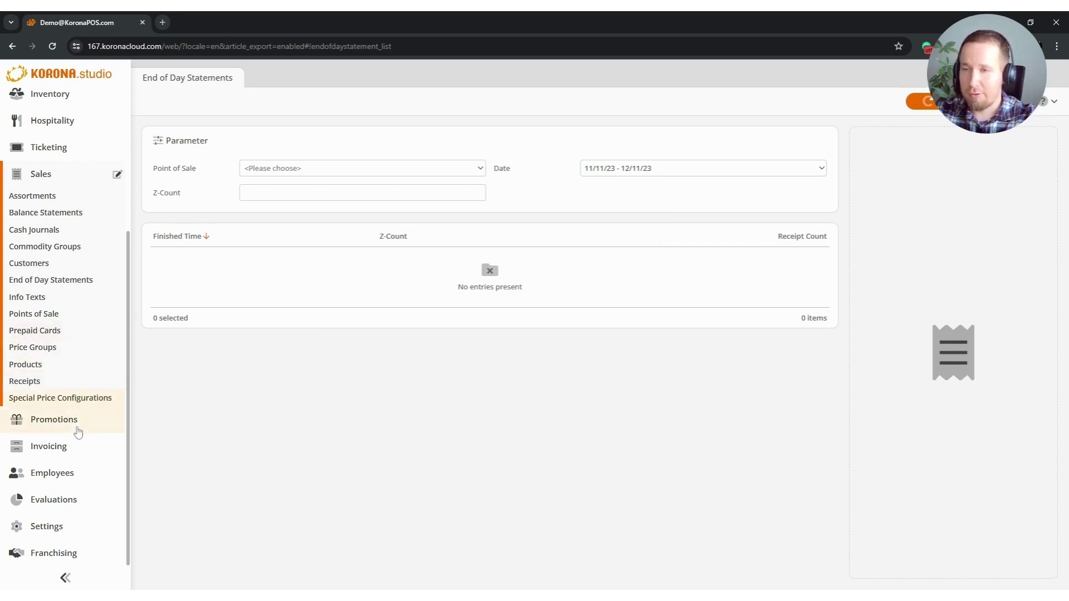
# Open 'Buy 6 get 10 percent off' from the Couponing Promotions list under Promotions
pyautogui.click(78, 427)
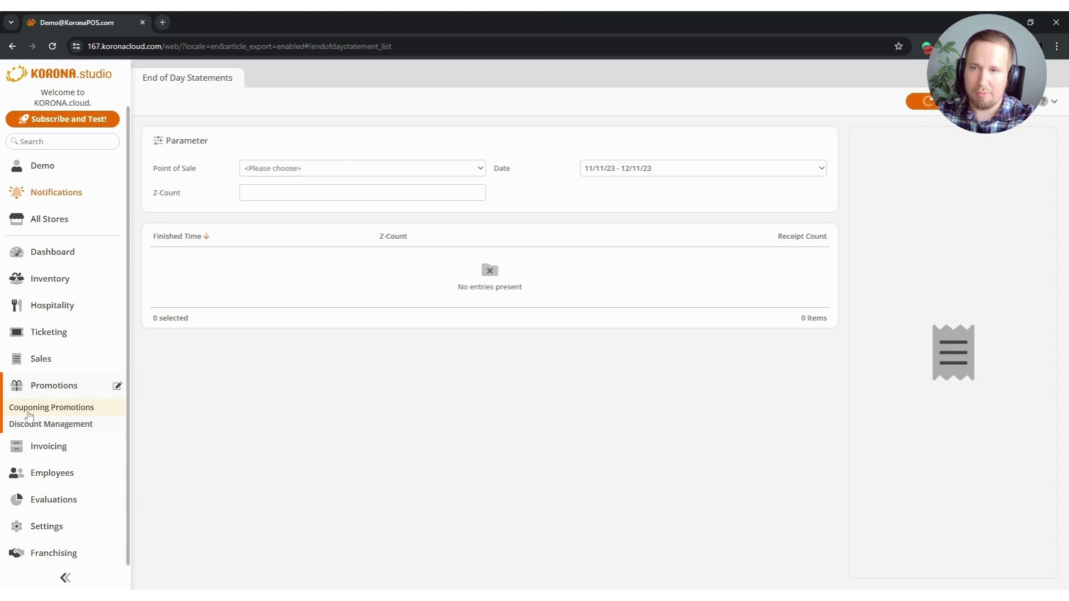
pyautogui.click(73, 410)
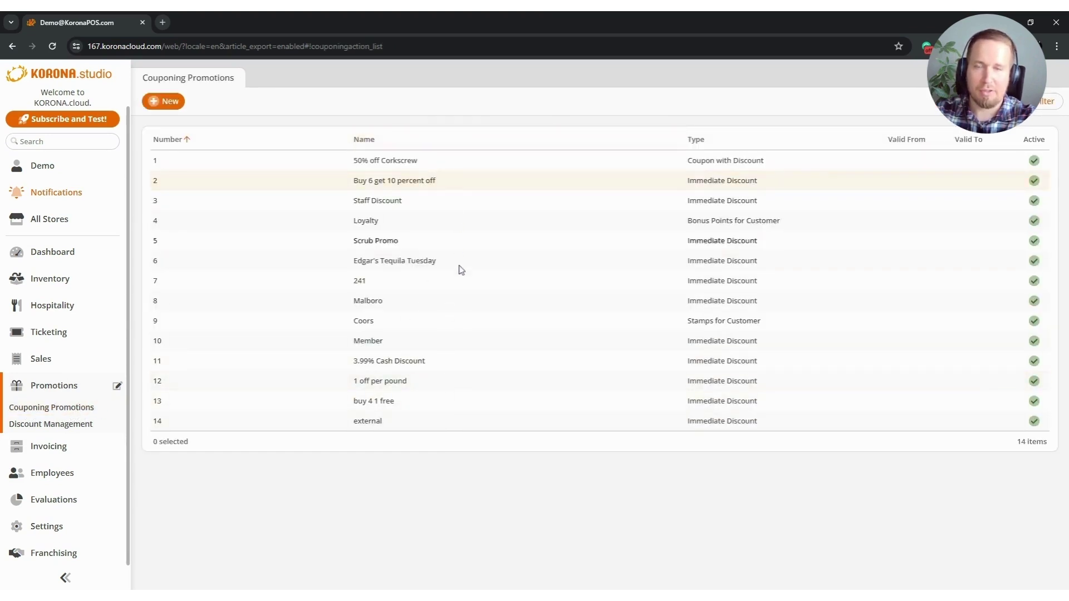
pyautogui.doubleClick(472, 183)
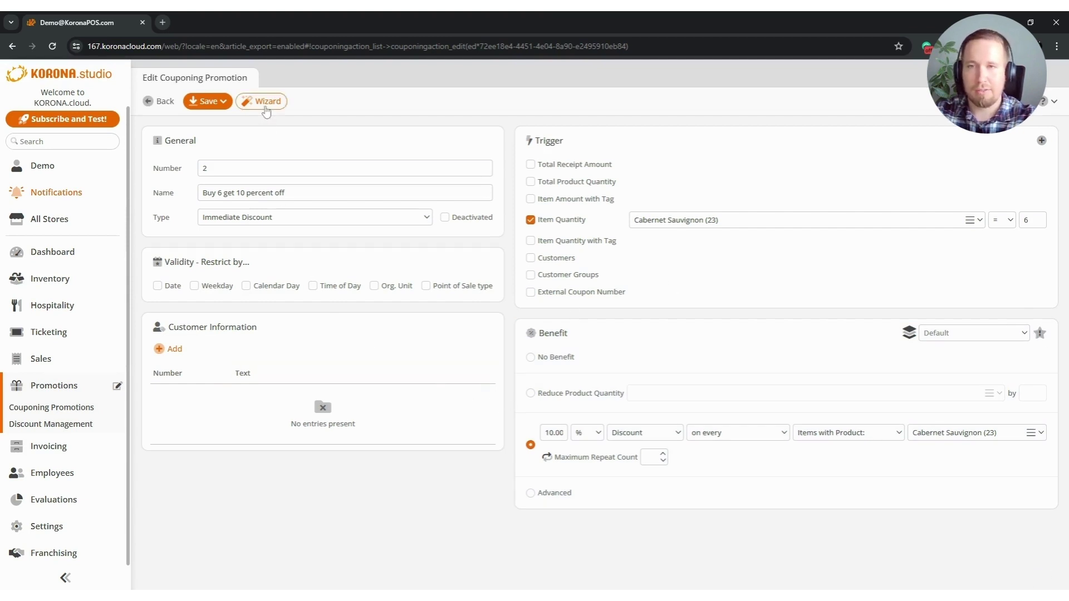
# Preview and cancel the promotion wizard, then expand the Employees section of the sidebar
pyautogui.click(266, 110)
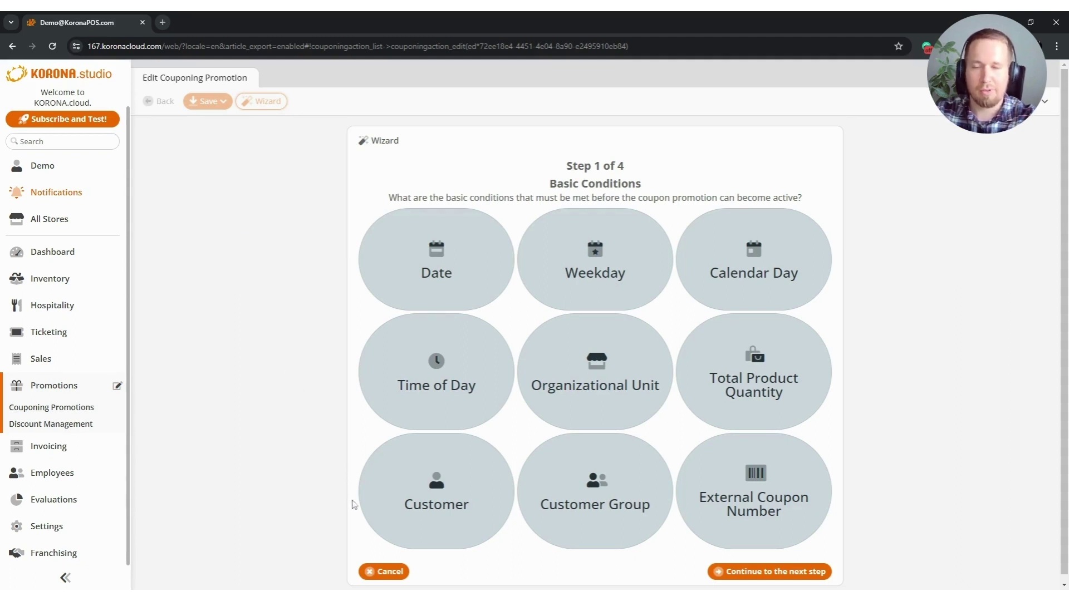
pyautogui.click(383, 571)
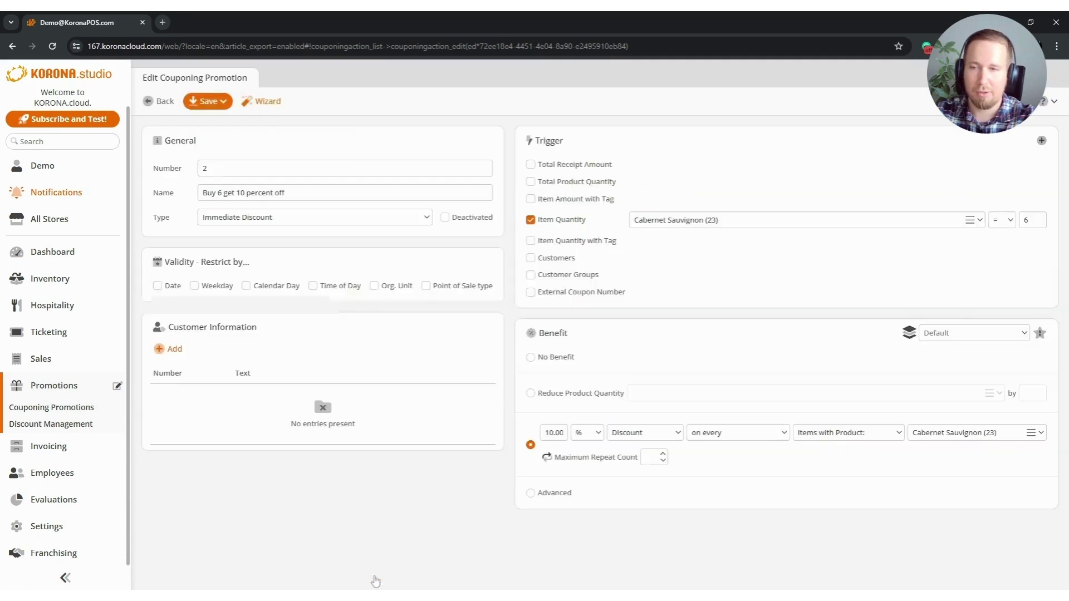
pyautogui.click(68, 474)
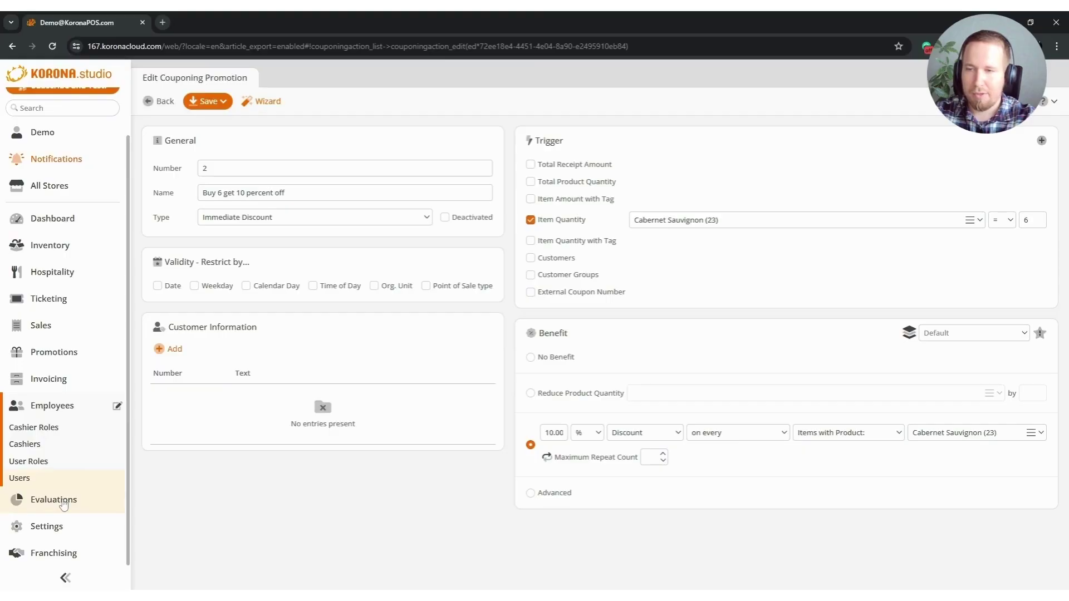
# Expand Evaluations and scroll its reports from ABC Analysis down to Warehouse Statistic
pyautogui.click(62, 501)
pyautogui.scroll(-1, 56, 337)
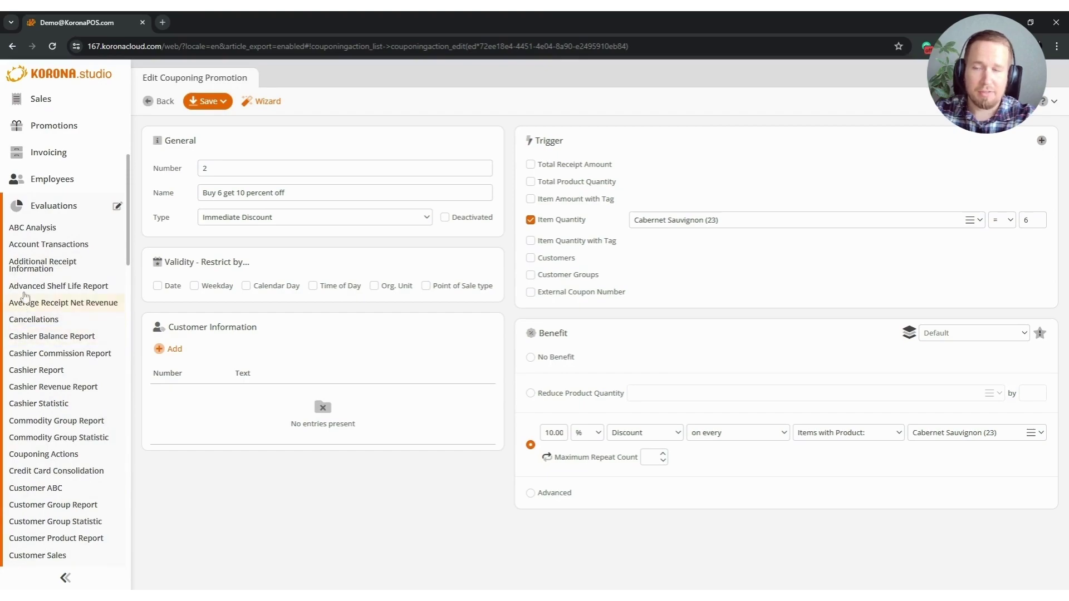
pyautogui.scroll(-8, 33, 267)
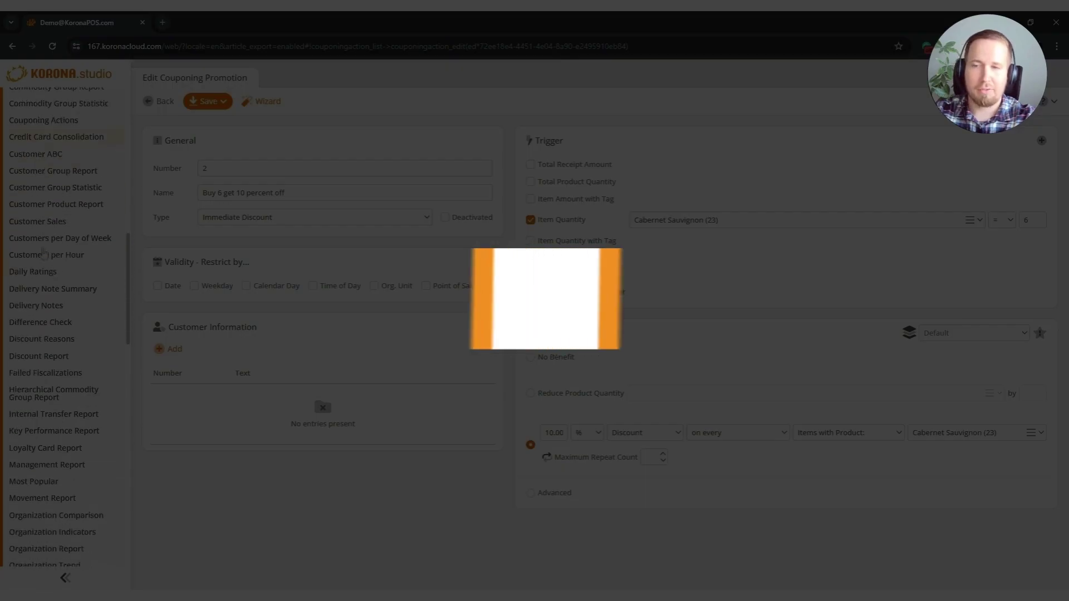
pyautogui.scroll(-5, 43, 256)
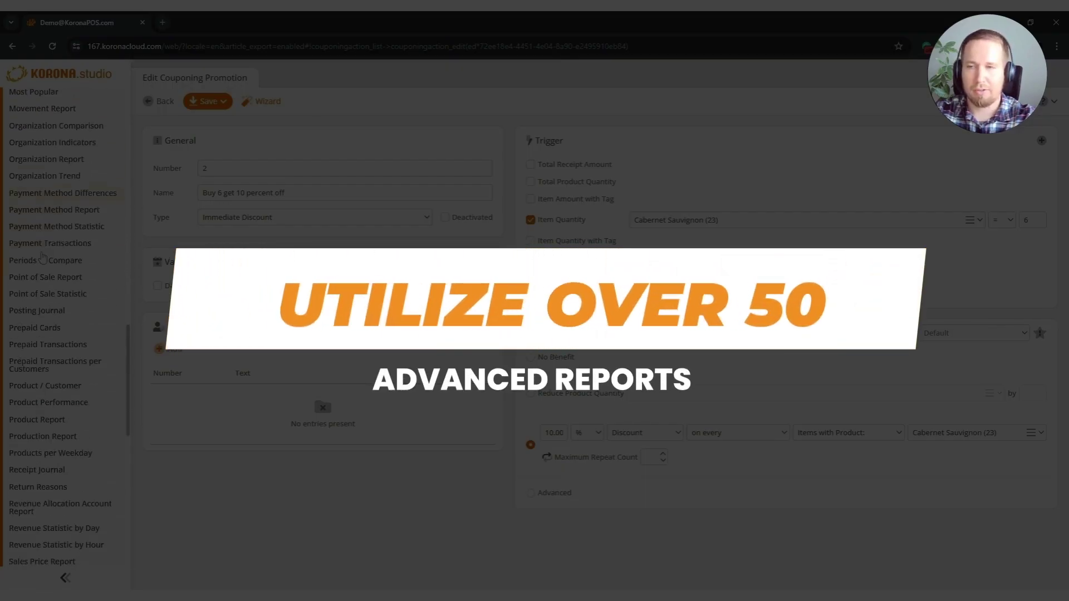
pyautogui.scroll(13, 43, 273)
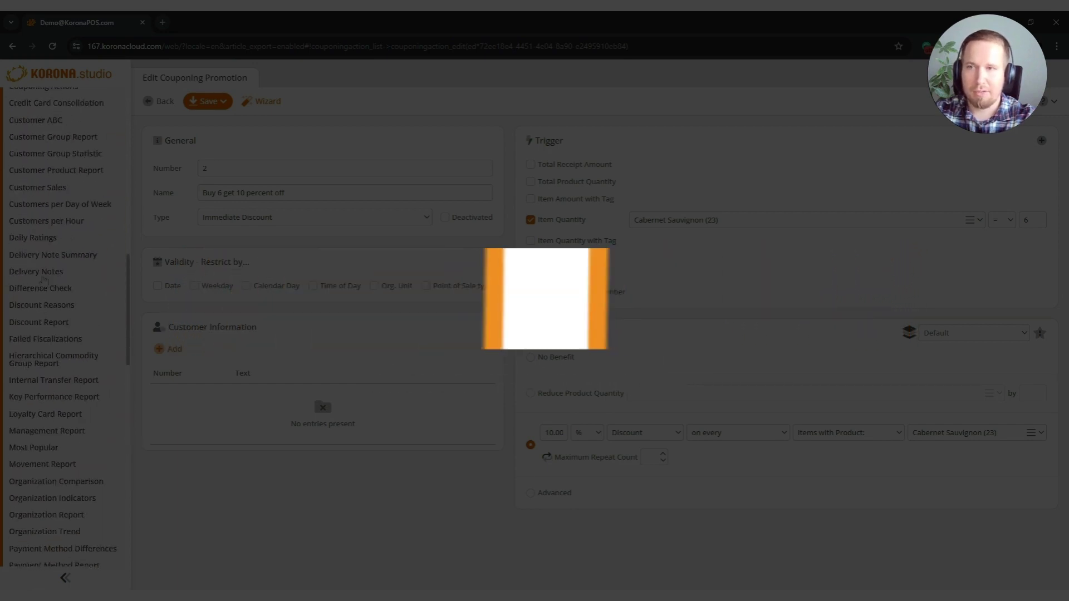
pyautogui.scroll(-2, 45, 286)
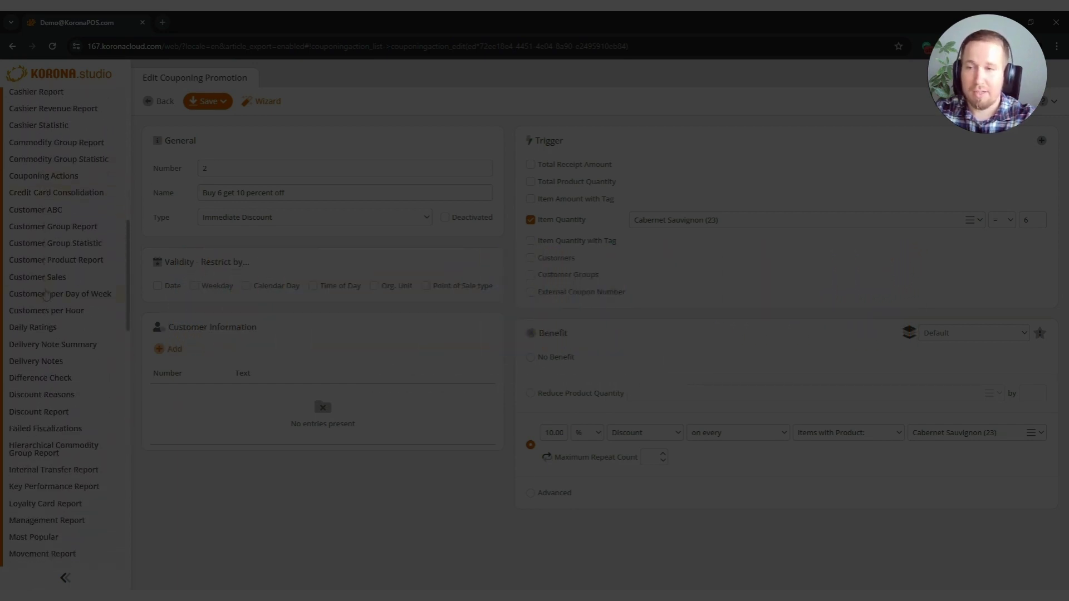
pyautogui.scroll(-4, 46, 295)
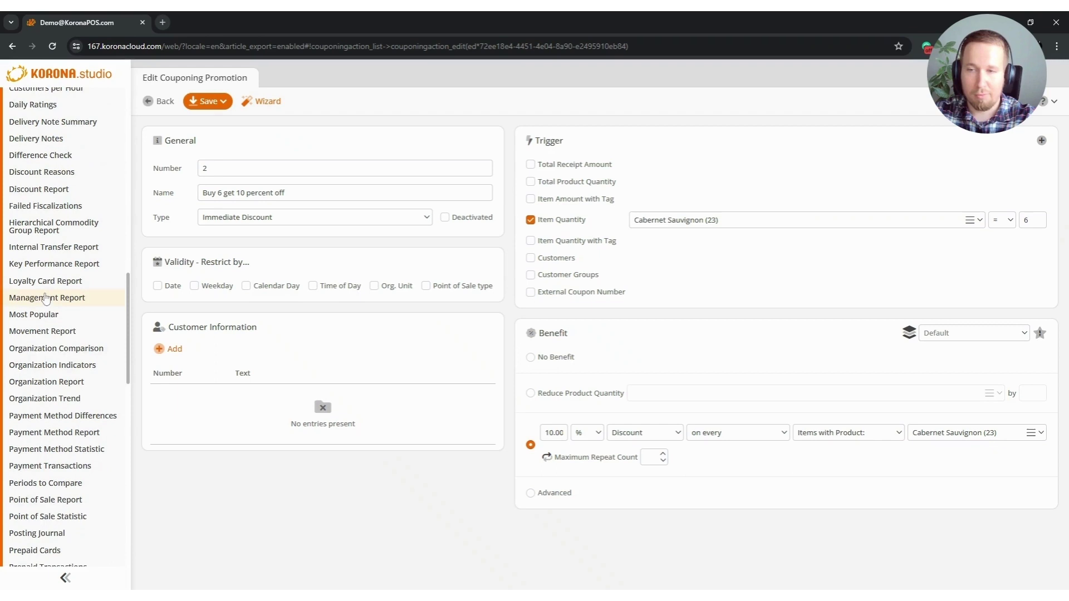
pyautogui.scroll(-1, 46, 299)
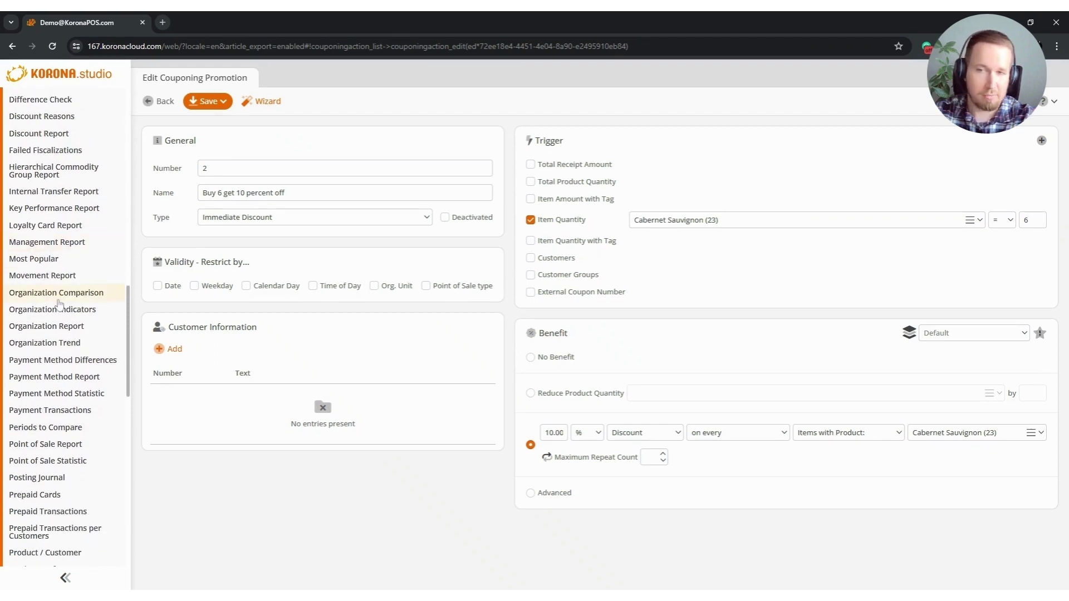
pyautogui.scroll(-7, 60, 303)
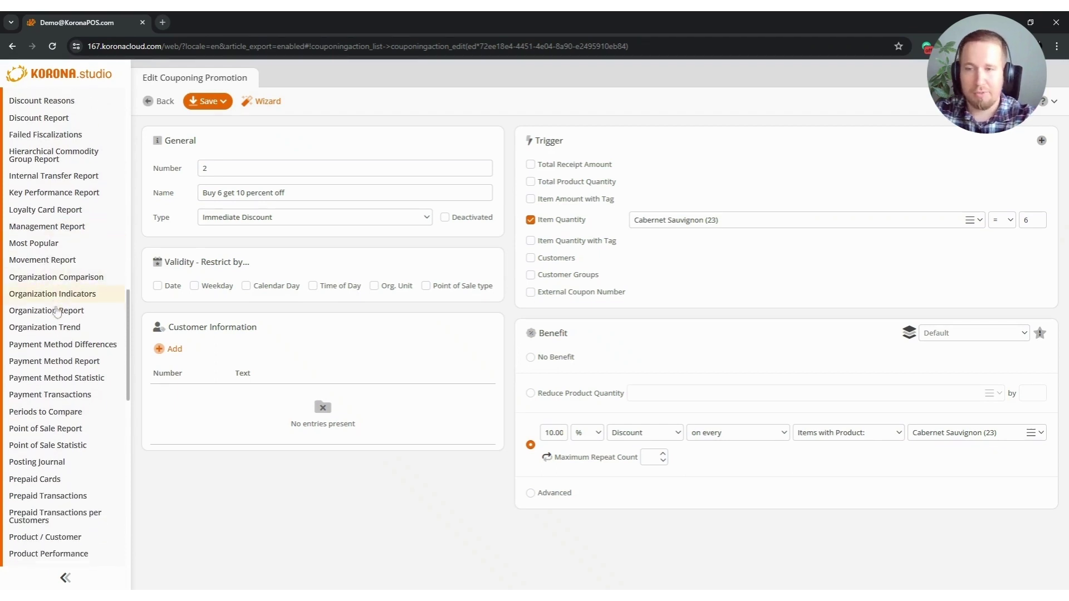
pyautogui.scroll(-5, 61, 285)
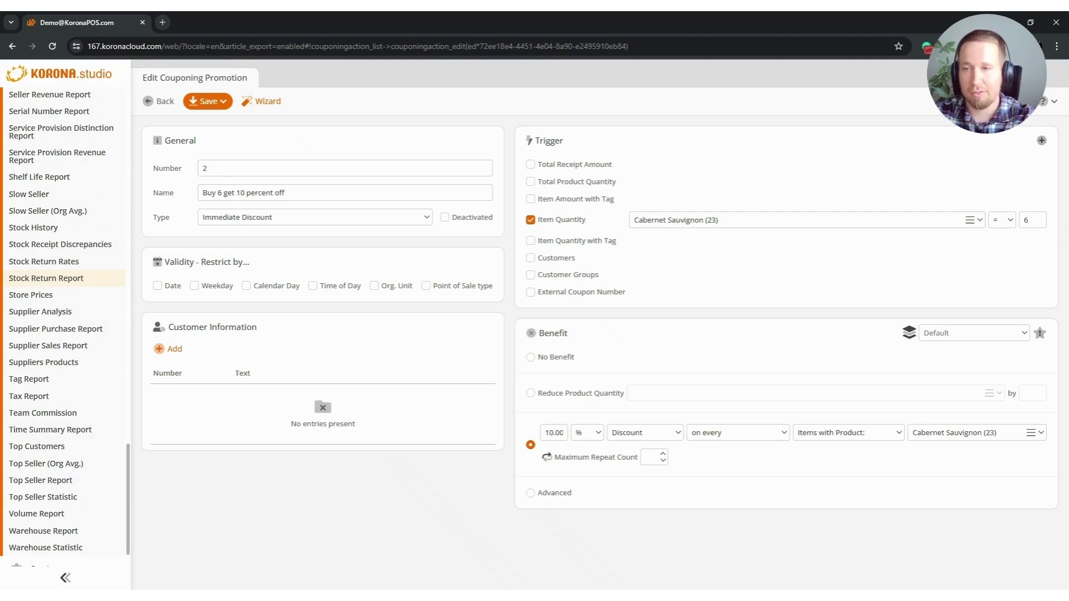
pyautogui.scroll(-1, 68, 289)
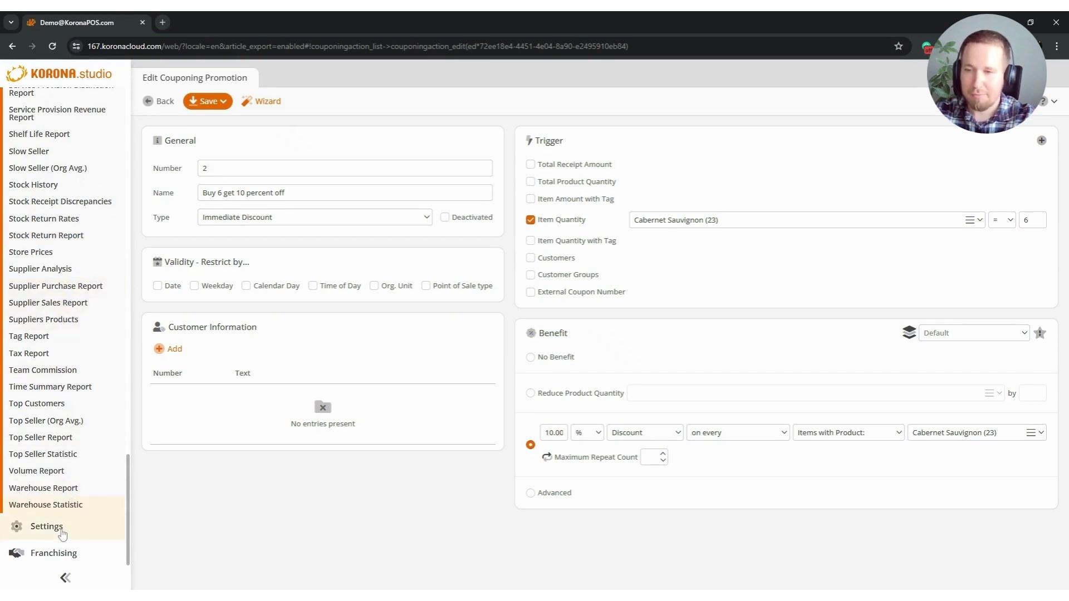
# Expand Settings and open Customer Displays, listing Display 1, Theme Park Display and others
pyautogui.click(62, 533)
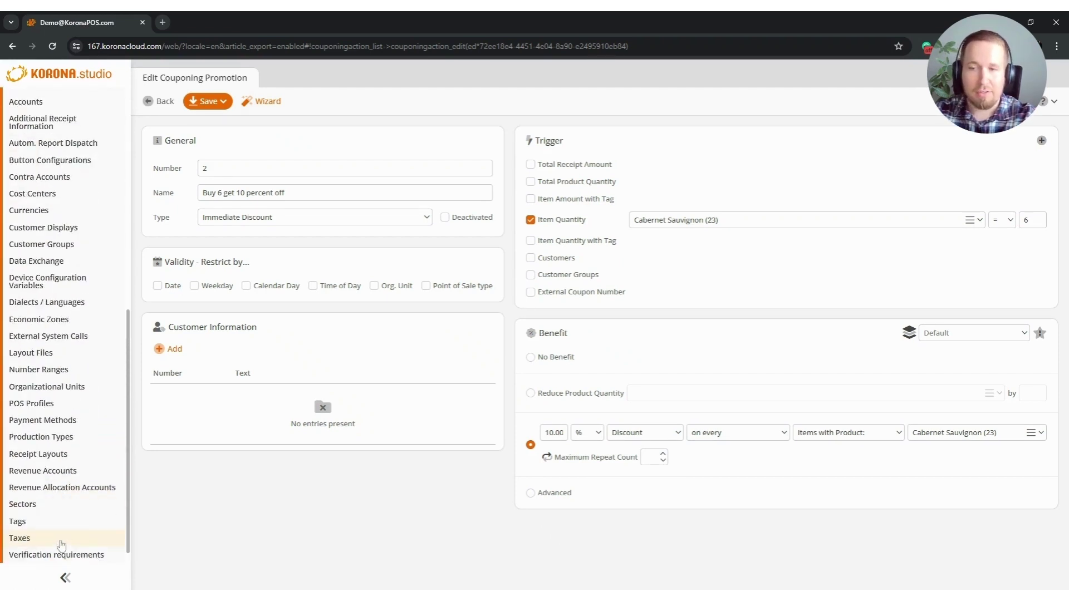
pyautogui.scroll(1, 47, 486)
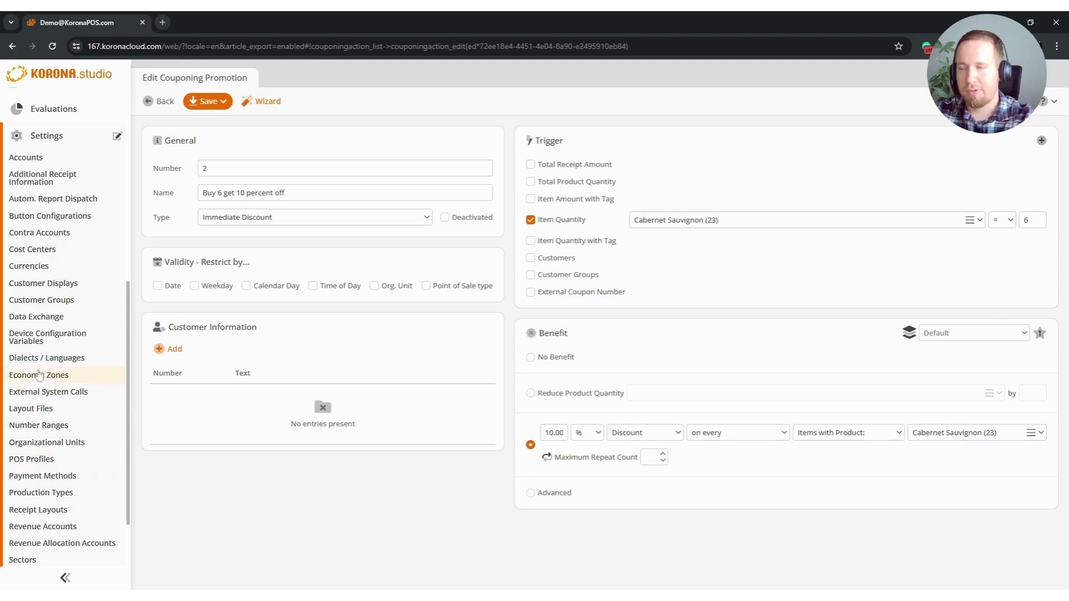
pyautogui.click(77, 287)
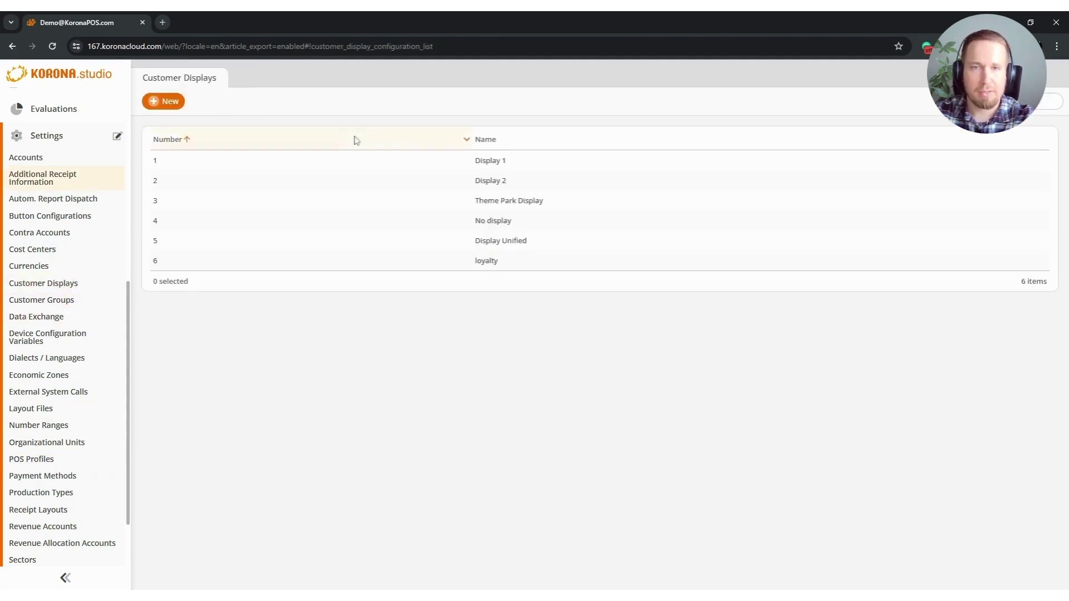
# Open Display 2's editor with its 'Welcome' and 'Register closed!' messages
pyautogui.click(389, 174)
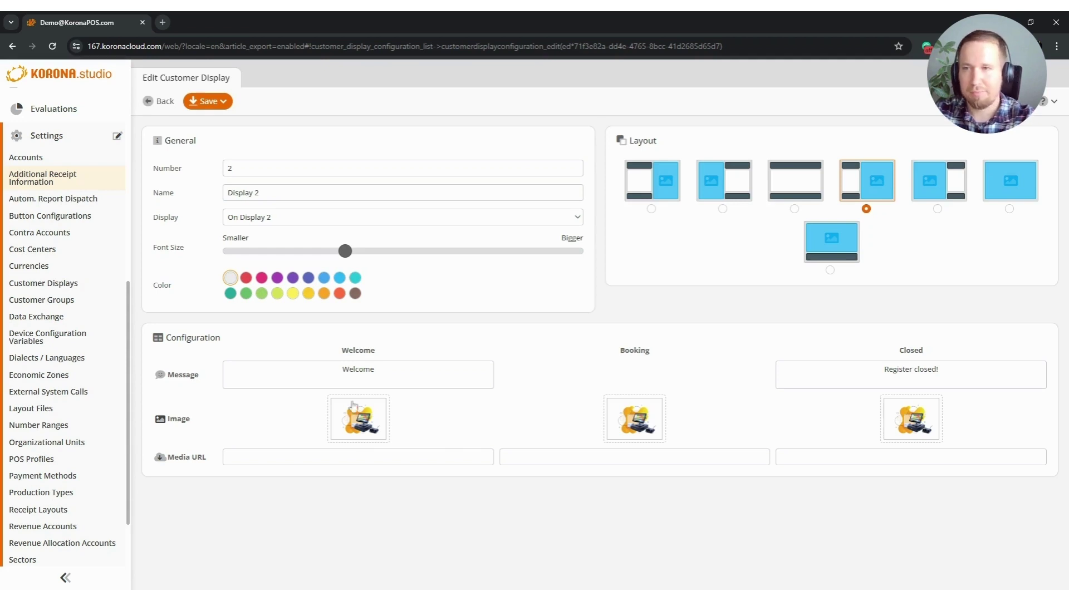
pyautogui.scroll(3, 54, 393)
pyautogui.scroll(3, 54, 394)
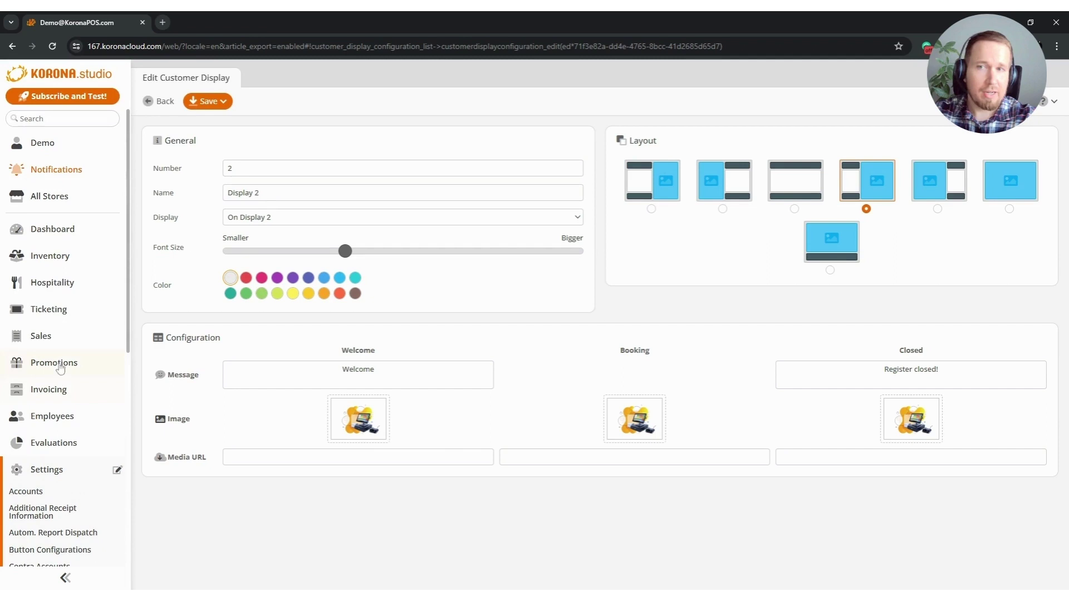